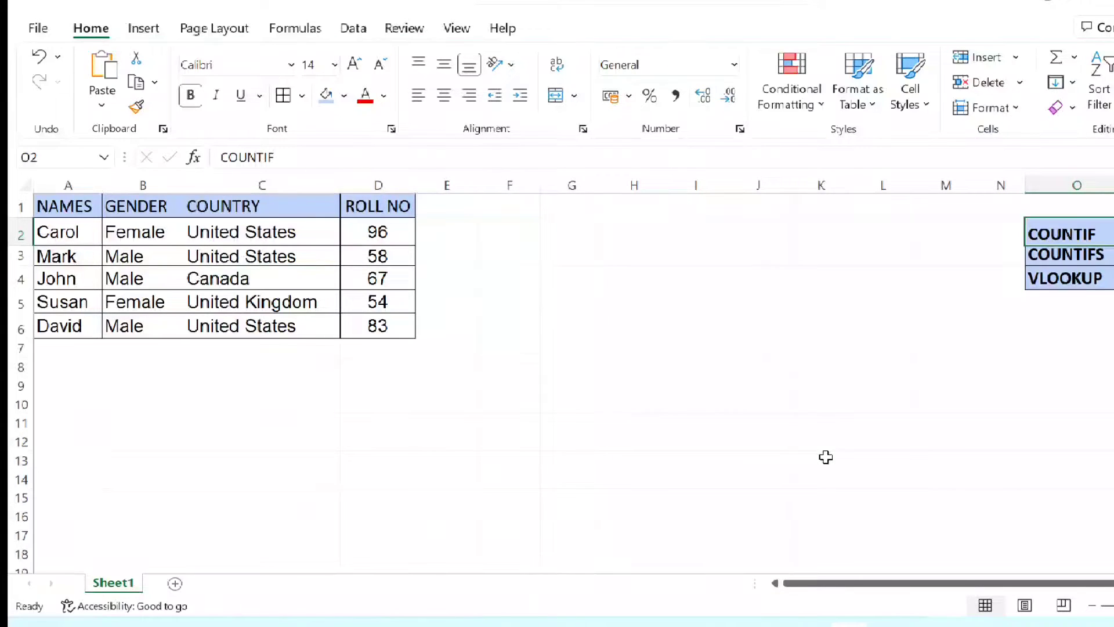
# - Look over the function names listed in column O and the Gender, Country and Roll No columns of the data table
pyautogui.hscroll(3, 1074, 264)
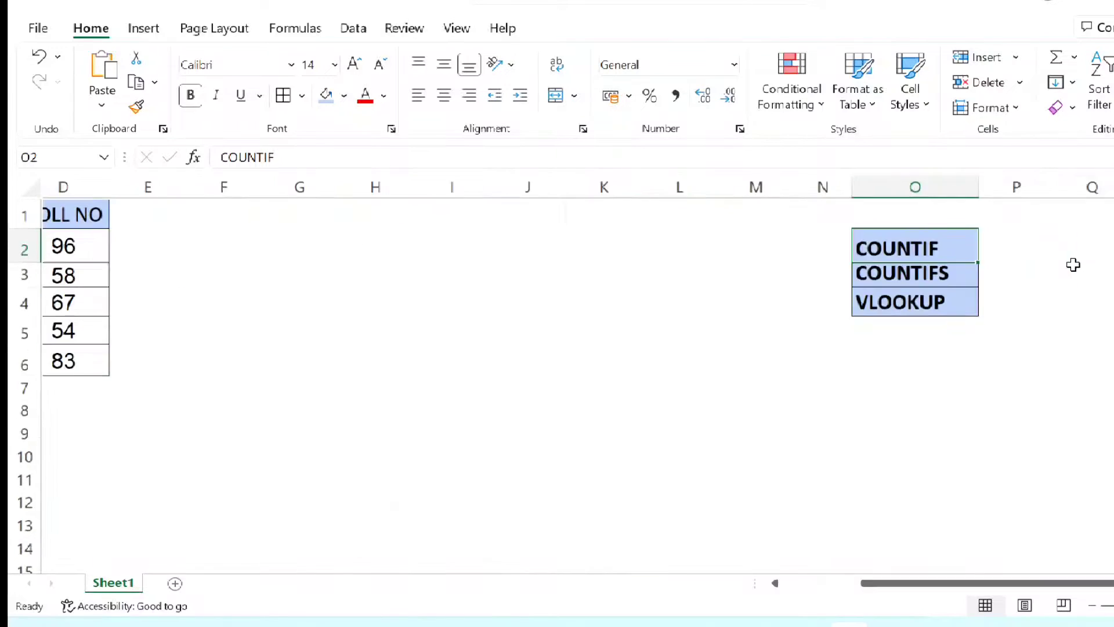
pyautogui.keyDown('ctrl'); pyautogui.scroll(3, 1073, 264); pyautogui.keyUp('ctrl')
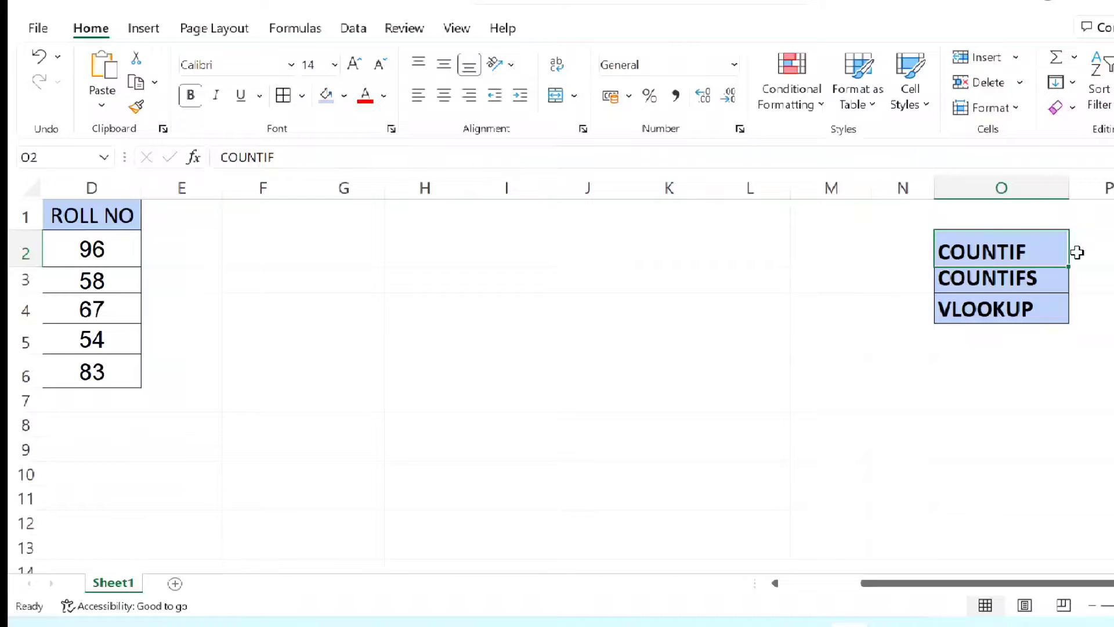
pyautogui.scroll(-5, 563, 340)
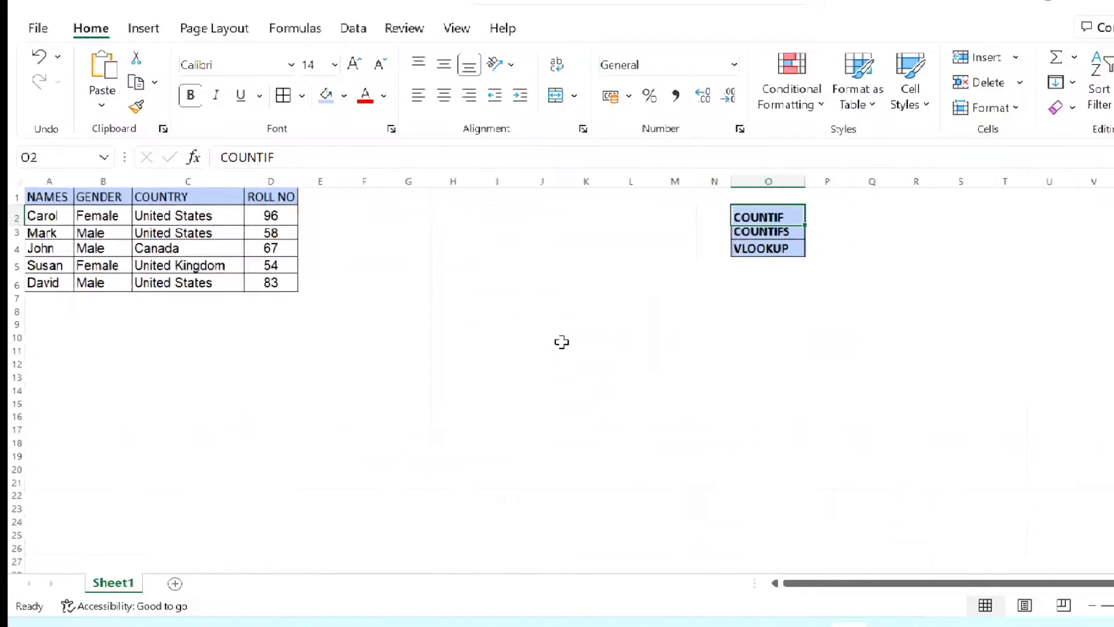
pyautogui.scroll(4, 562, 341)
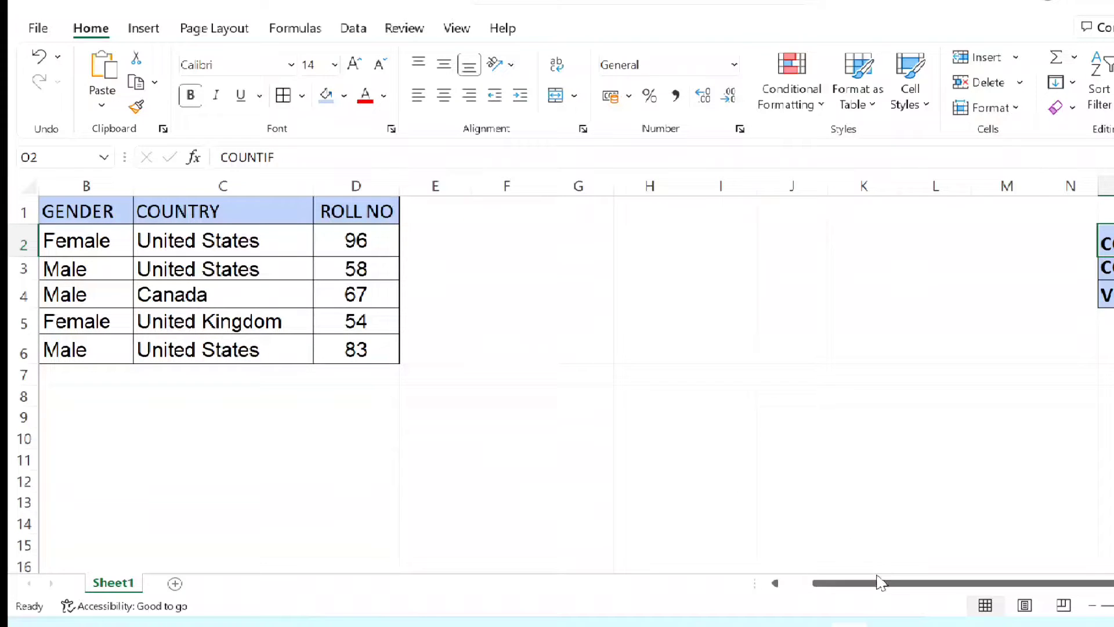
pyautogui.moveTo(879, 582); pyautogui.dragTo(841, 601)
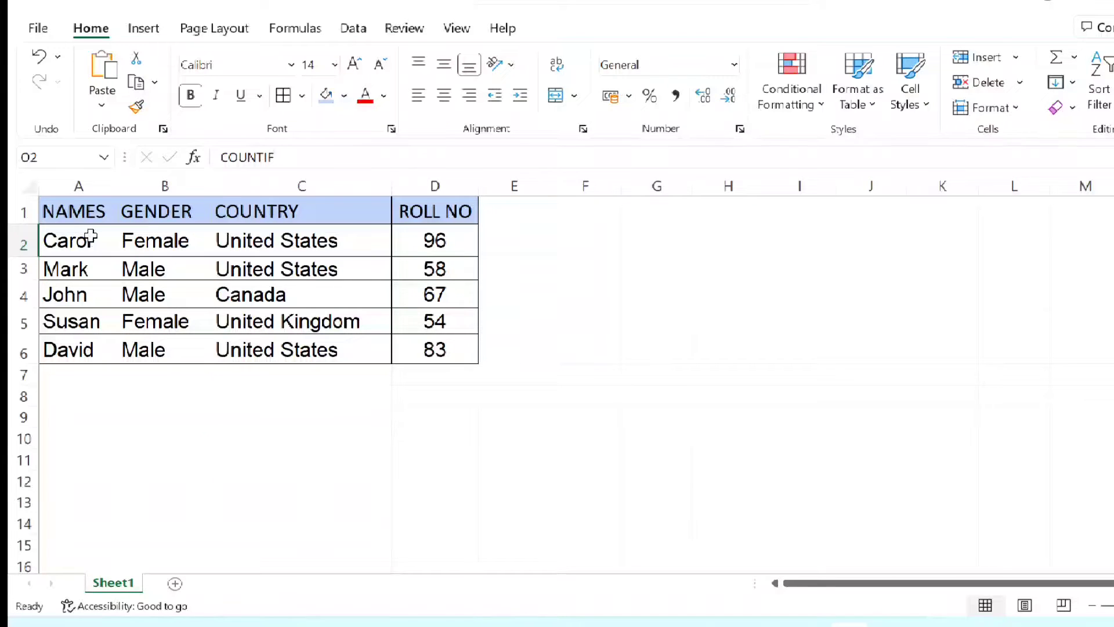
pyautogui.click(162, 184)
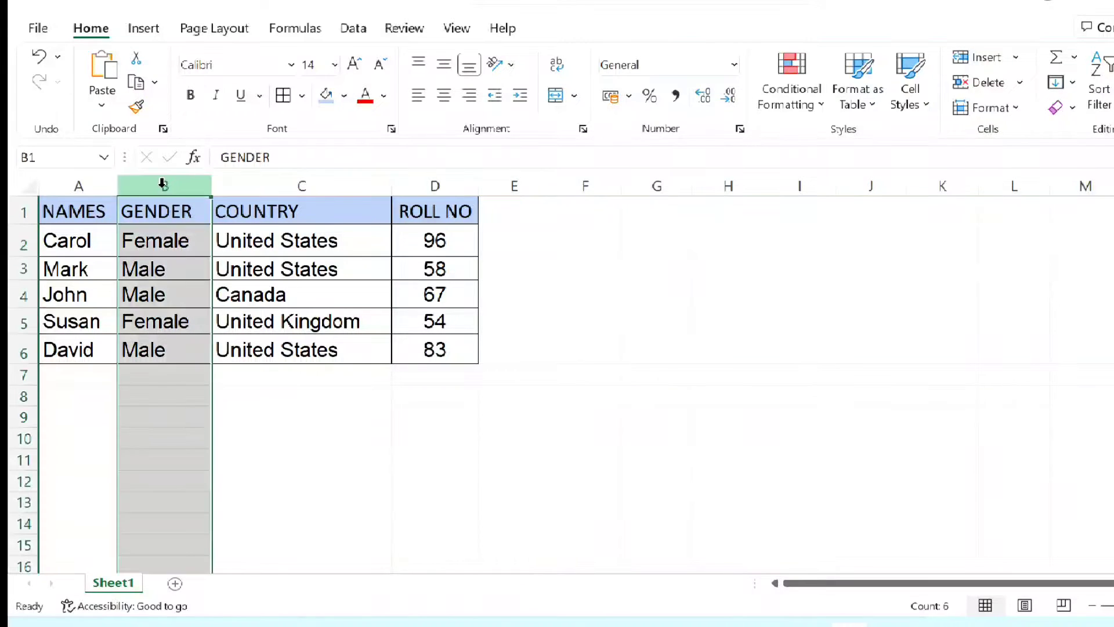
pyautogui.click(254, 183)
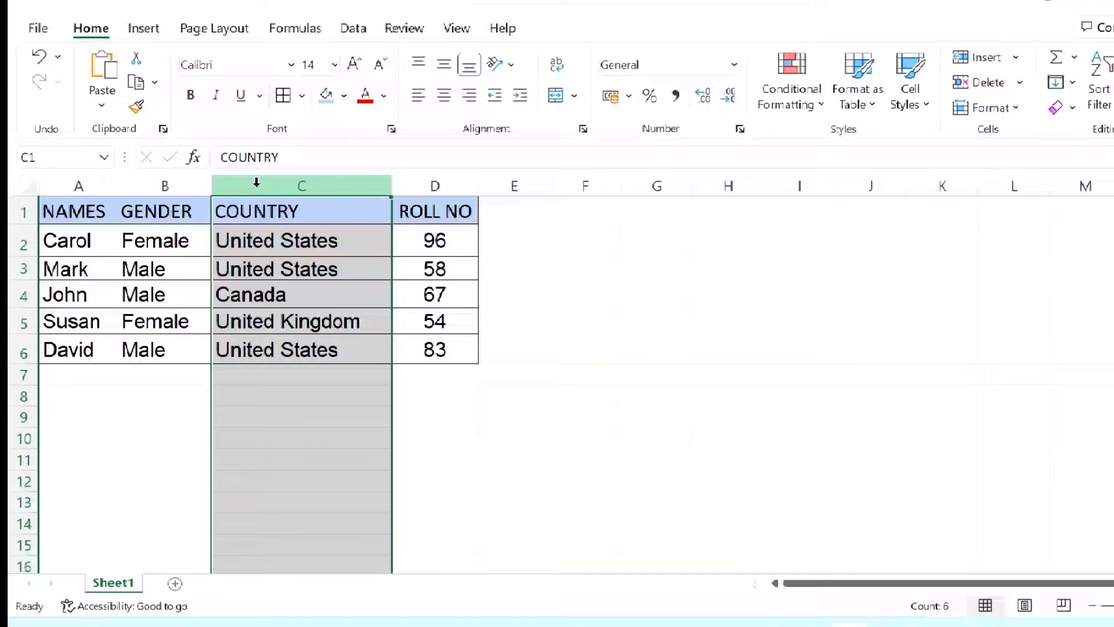
pyautogui.click(423, 183)
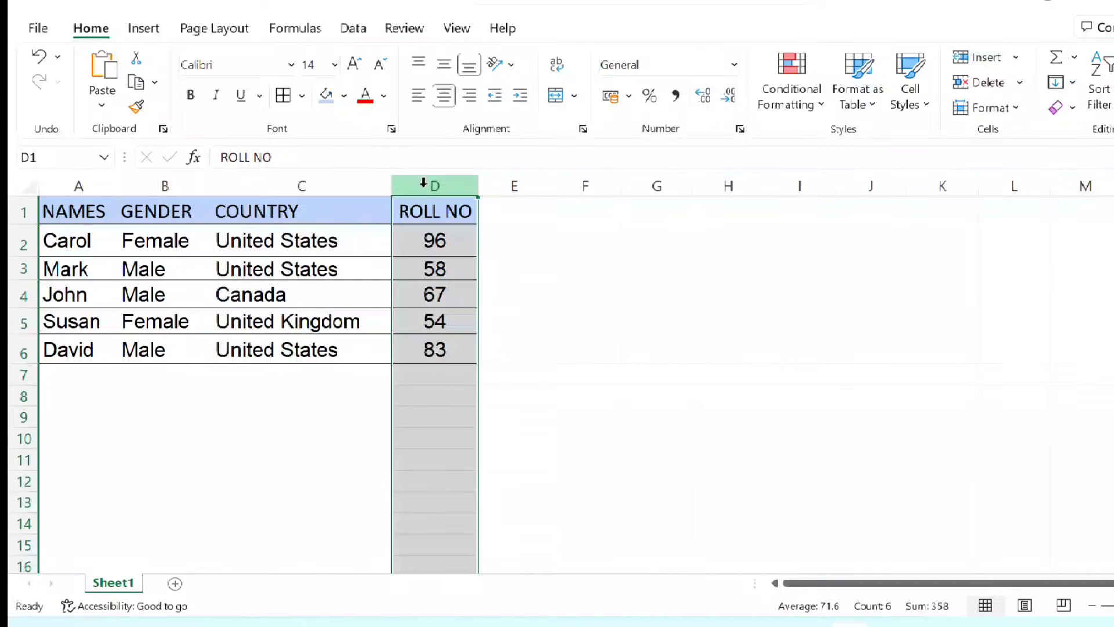
pyautogui.moveTo(821, 583)
pyautogui.mouseDown()
pyautogui.moveTo(853, 584)
pyautogui.moveTo(827, 589)
pyautogui.mouseUp()
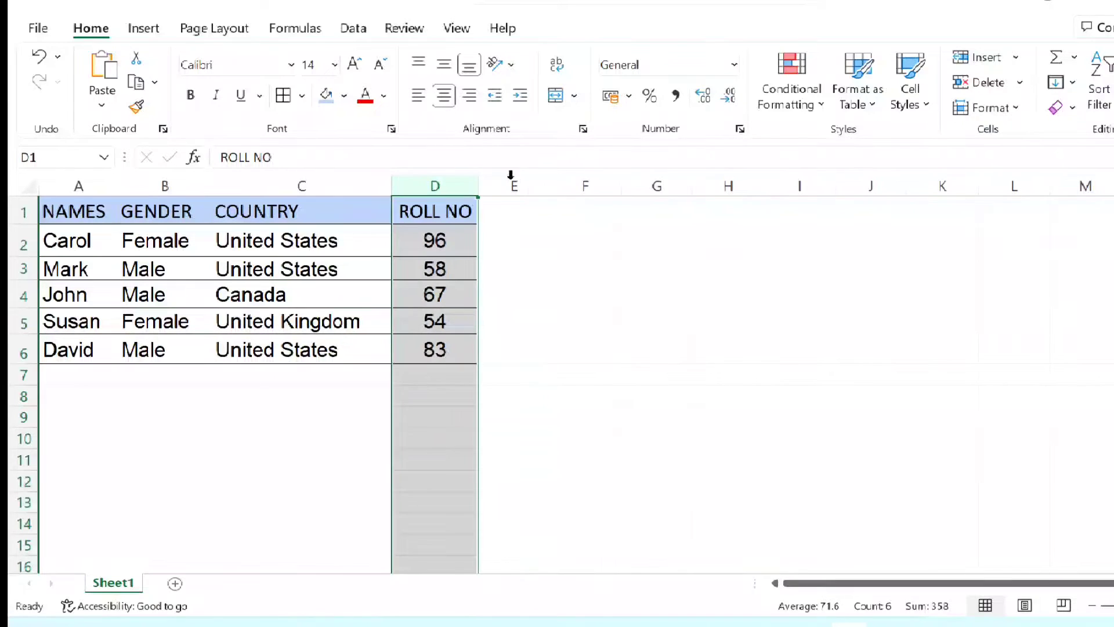
# - Enter the headers GENDER in cell F1 and NUMBER in cell G1
pyautogui.click(511, 224)
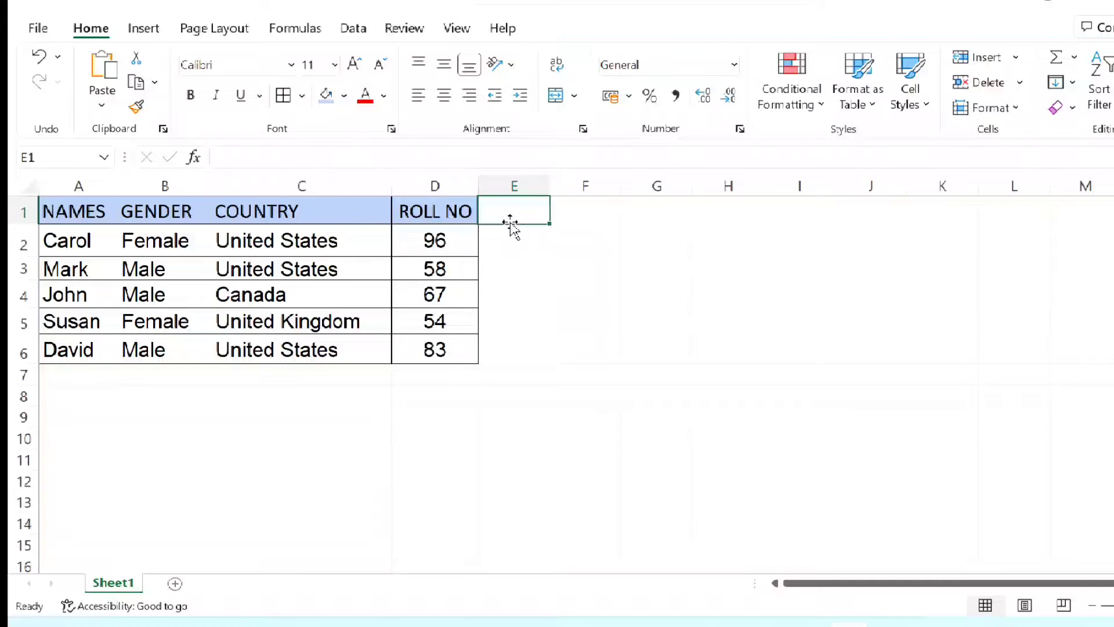
pyautogui.click(602, 218)
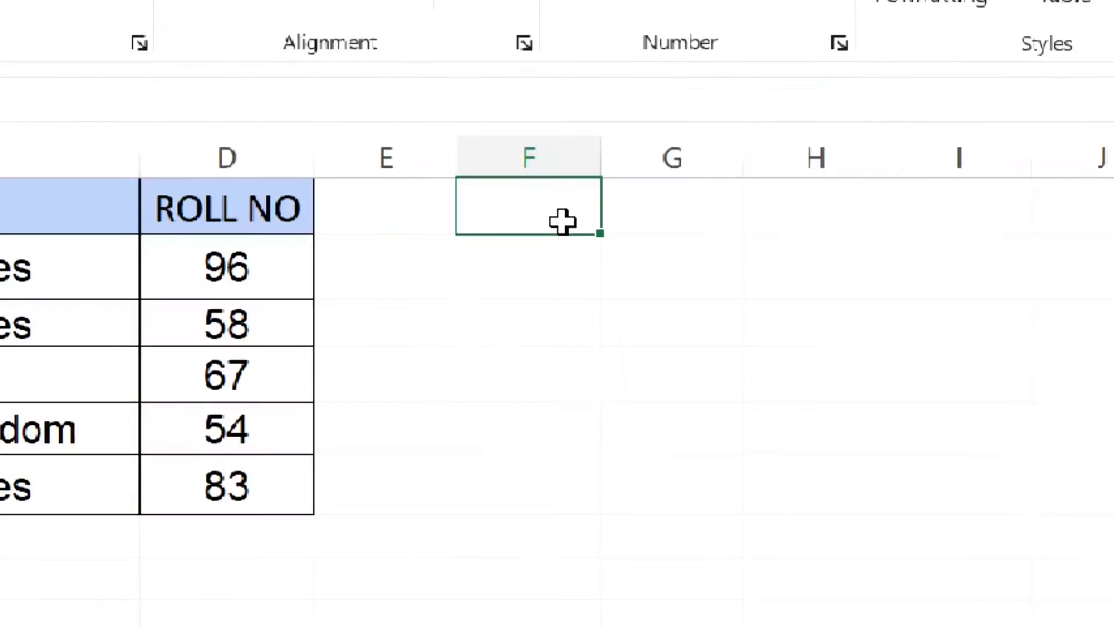
pyautogui.write('G')
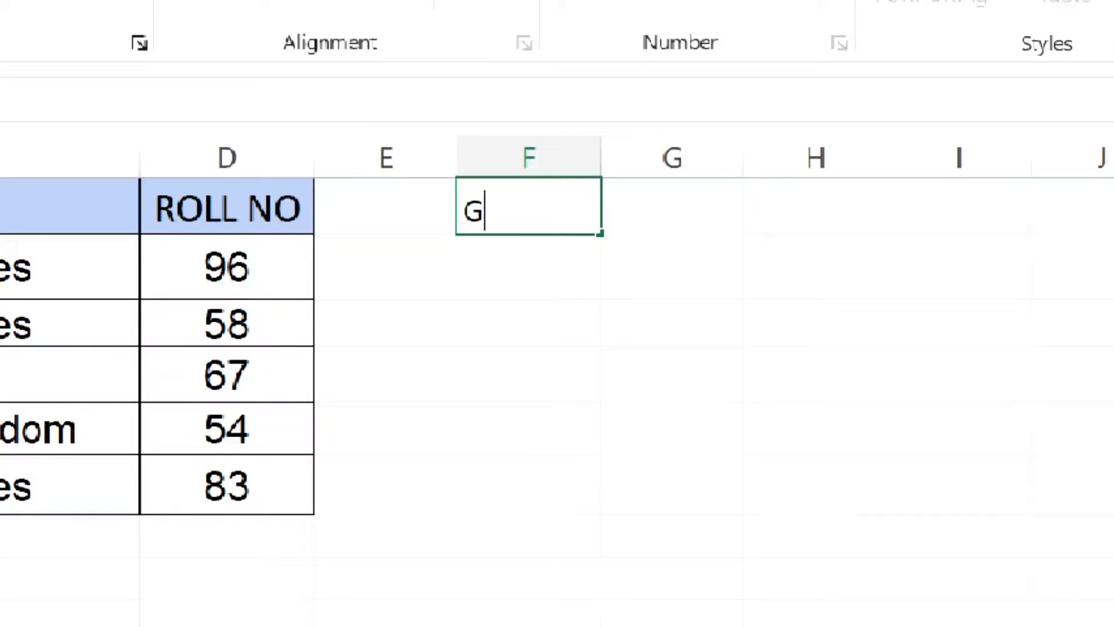
pyautogui.write('ENTER')
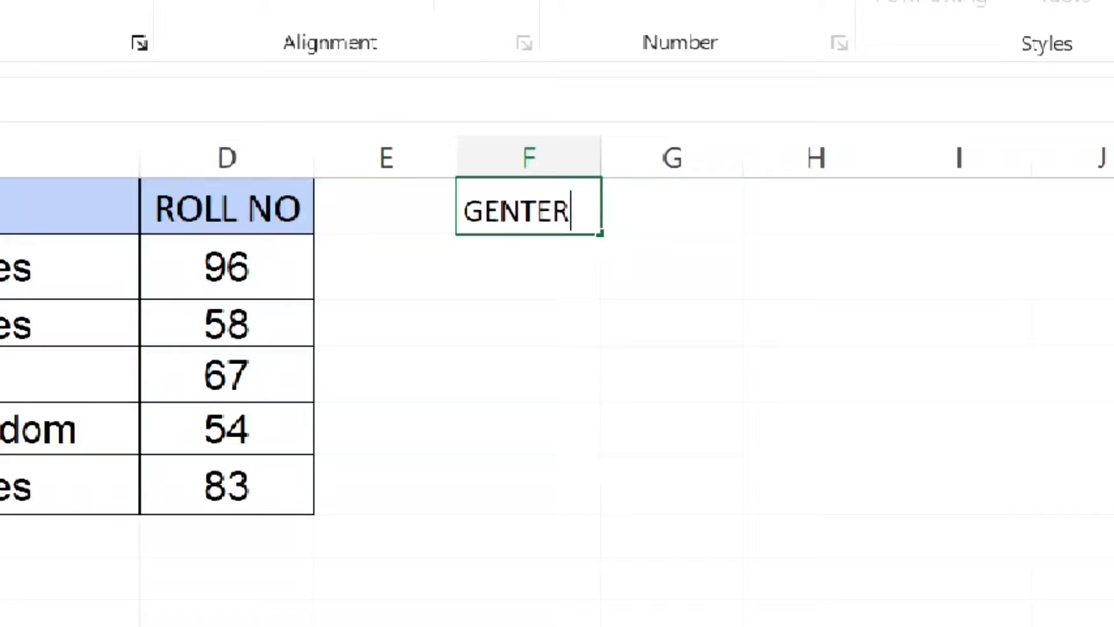
pyautogui.press('BackSpace')
pyautogui.press('BackSpace')
pyautogui.press('BackSpace')
pyautogui.write('DER')
pyautogui.press('Tab')
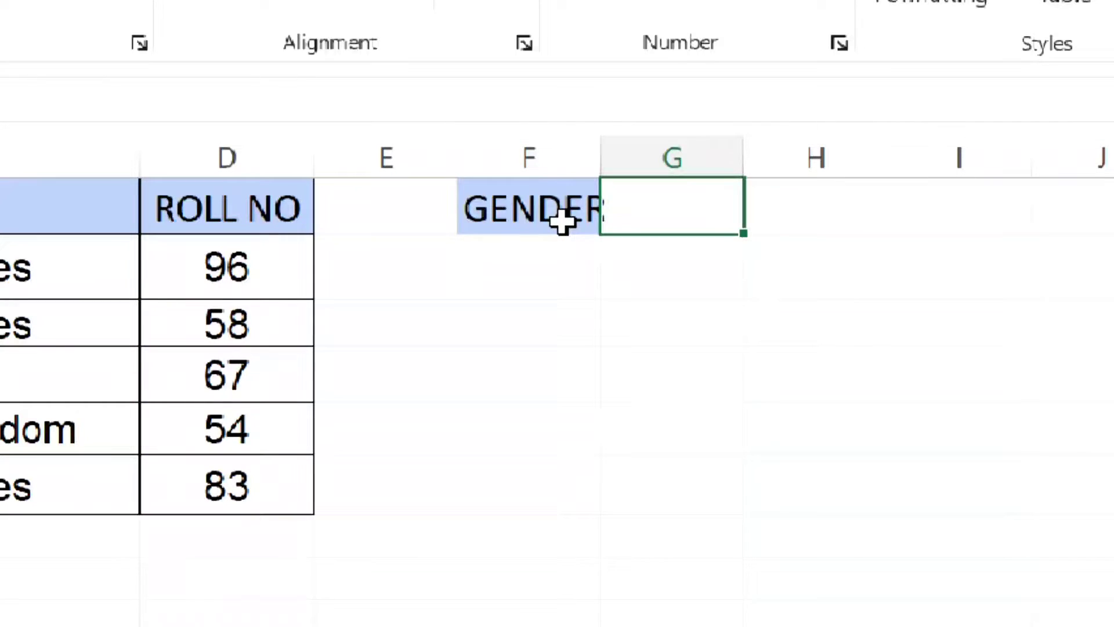
pyautogui.write('NUMBER')
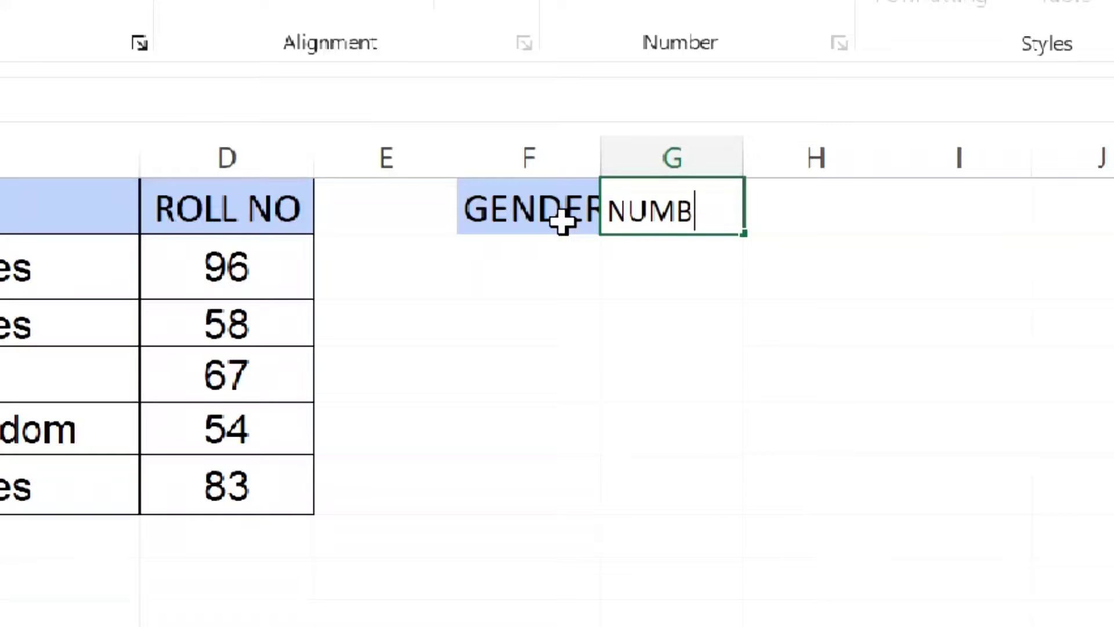
# - Widen columns F and G so that the GENDER and NUMBER headers fit inside their cells
pyautogui.click(604, 149)
pyautogui.moveTo(596, 158); pyautogui.dragTo(627, 162)
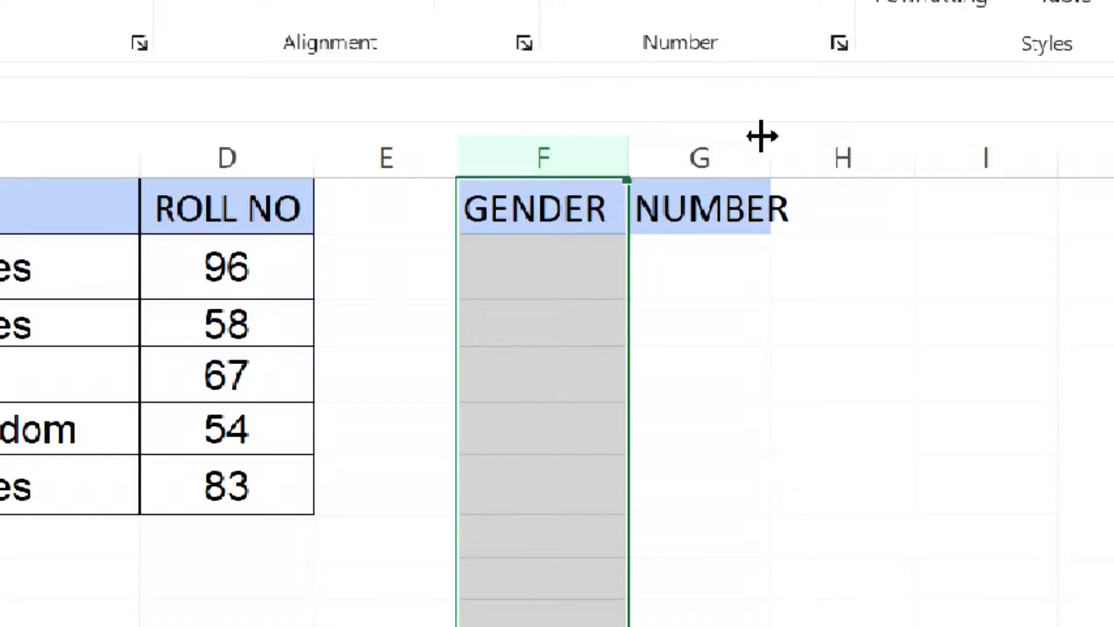
pyautogui.moveTo(771, 141); pyautogui.dragTo(807, 142)
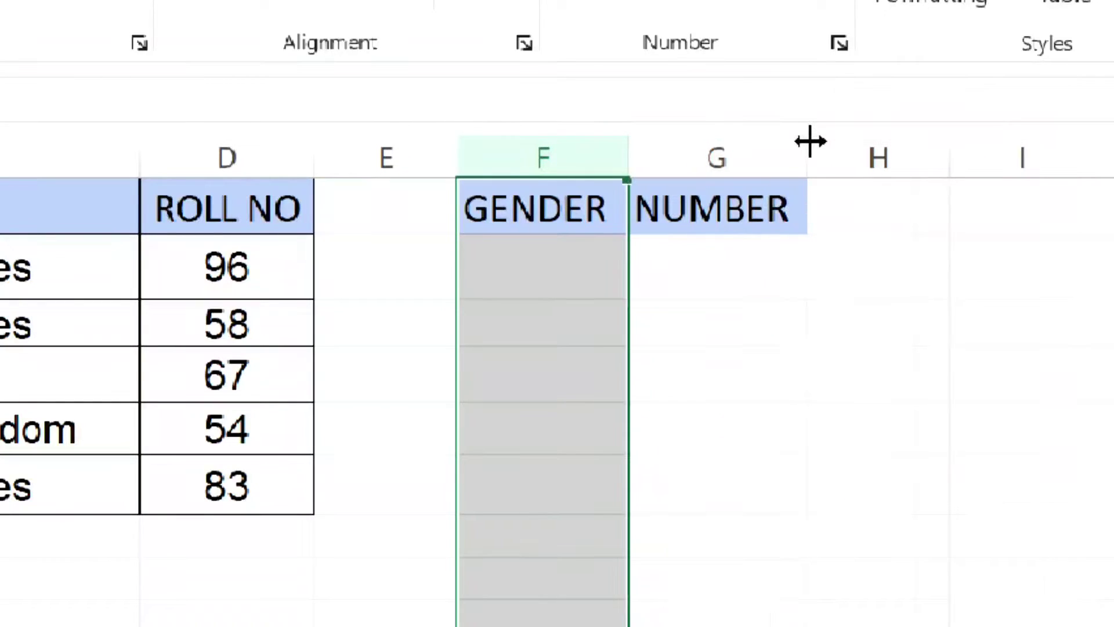
# - Enter the formula =COUNTIF(B1:B6,F2) in cell G2 to count the entries matching the gender in F2
pyautogui.click(745, 271)
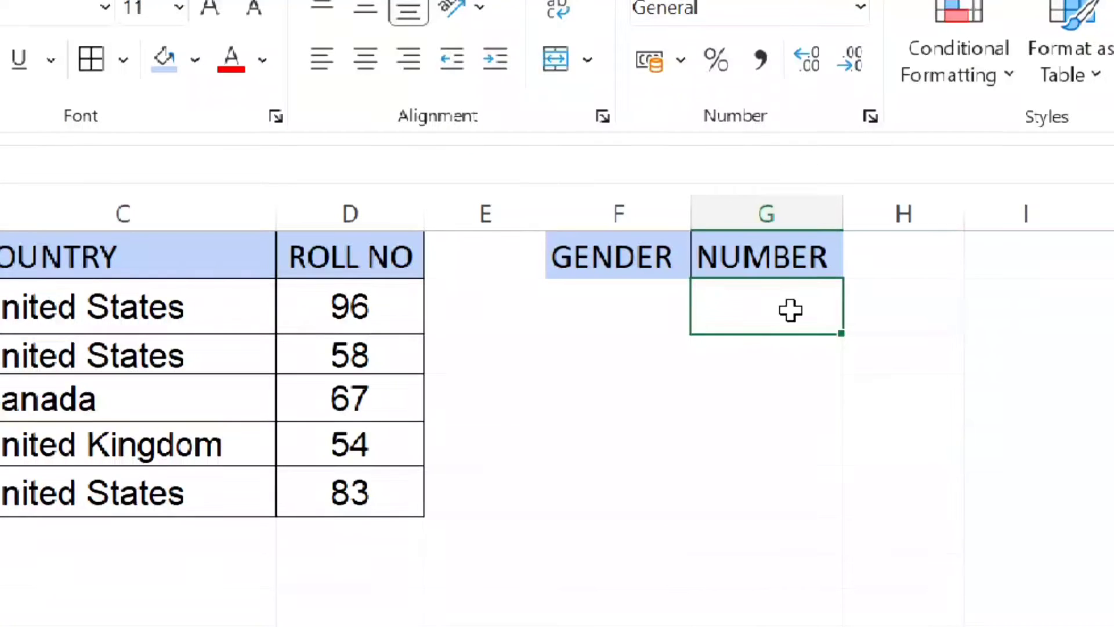
pyautogui.write('=C')
pyautogui.write('O')
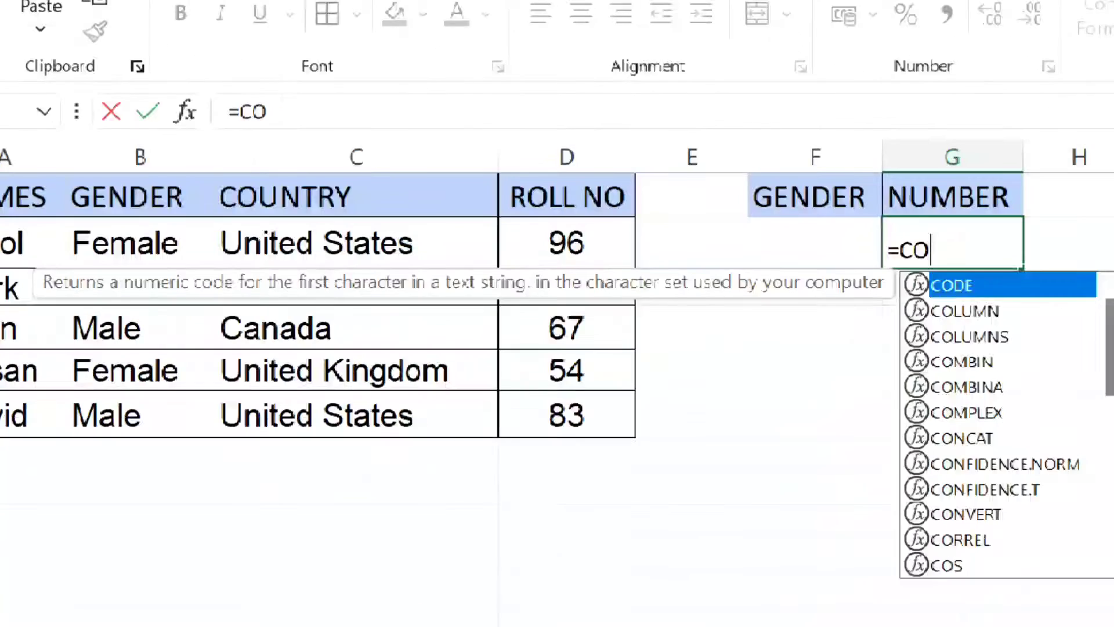
pyautogui.write('UNTIF')
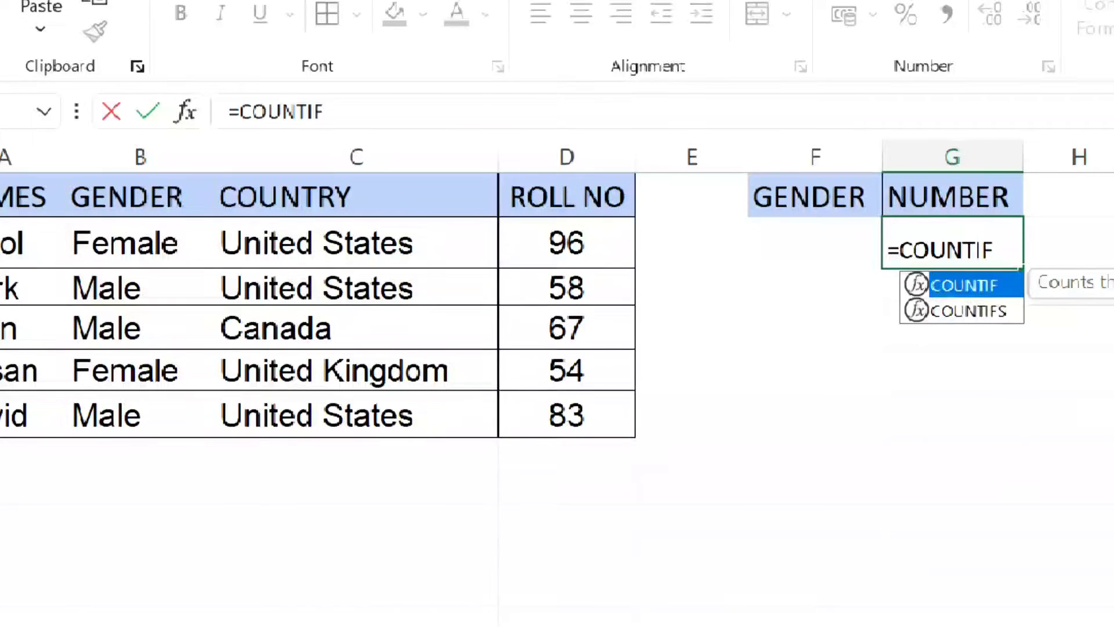
pyautogui.write('(')
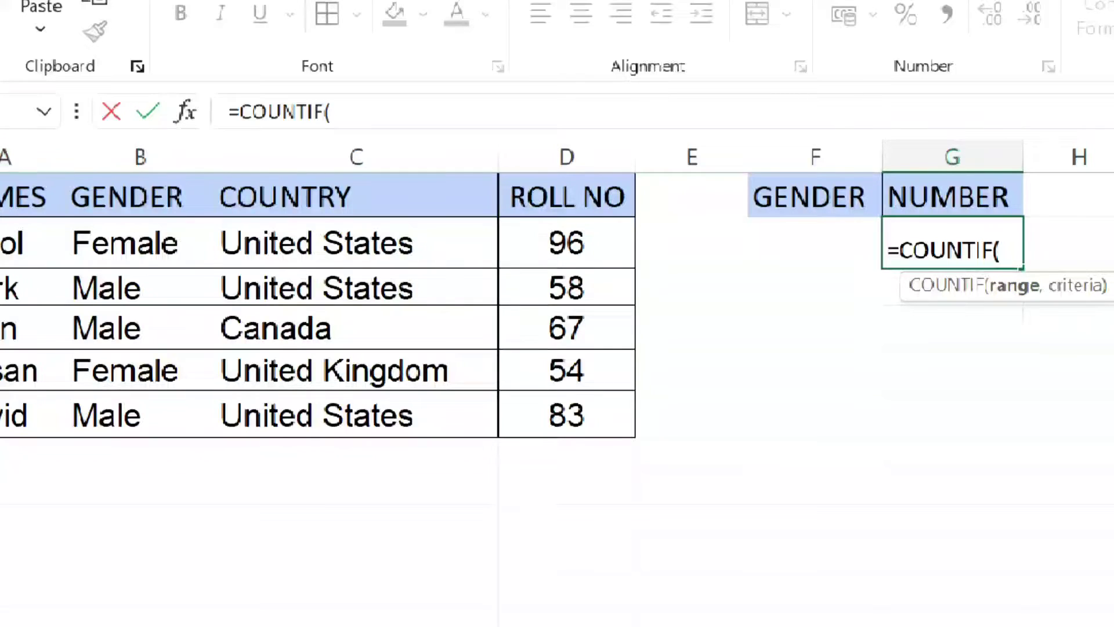
pyautogui.click(72, 193)
pyautogui.moveTo(73, 193); pyautogui.dragTo(158, 415)
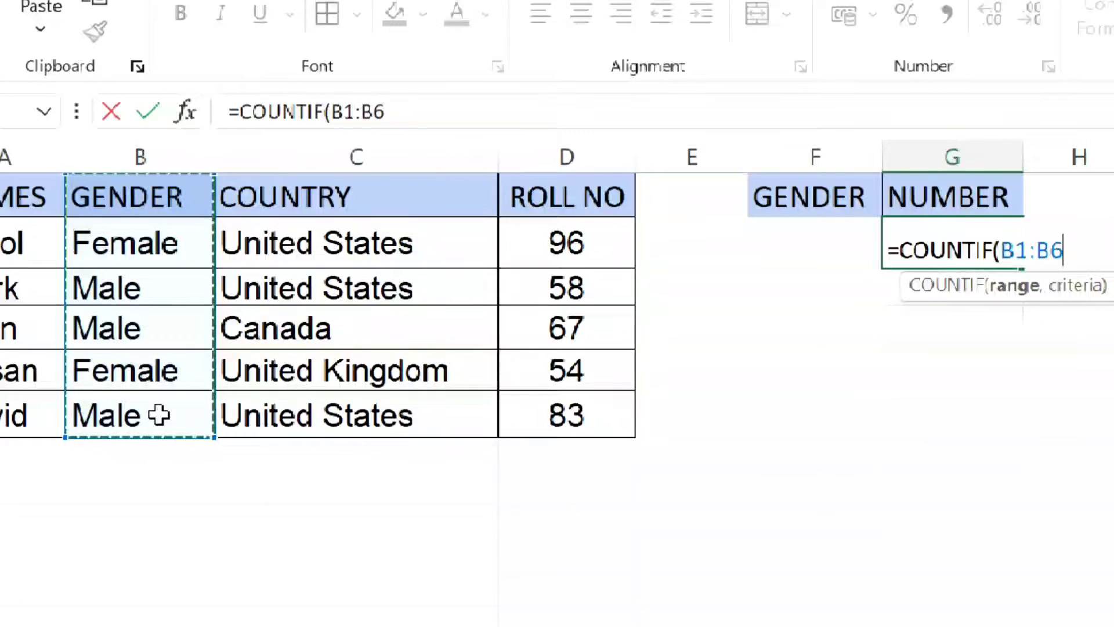
pyautogui.write(',')
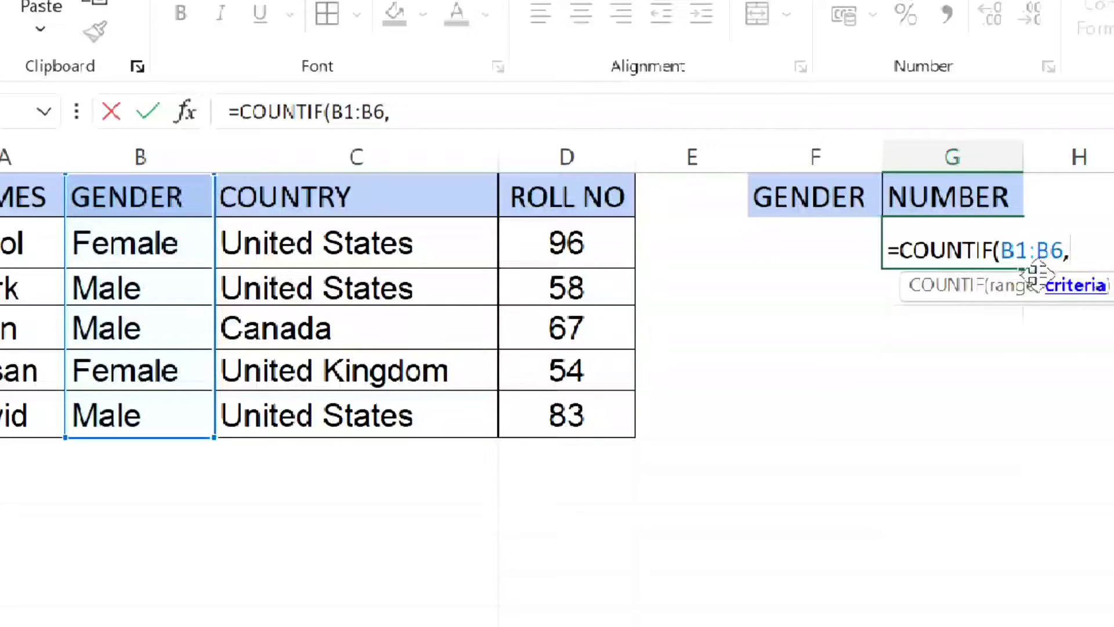
pyautogui.click(850, 243)
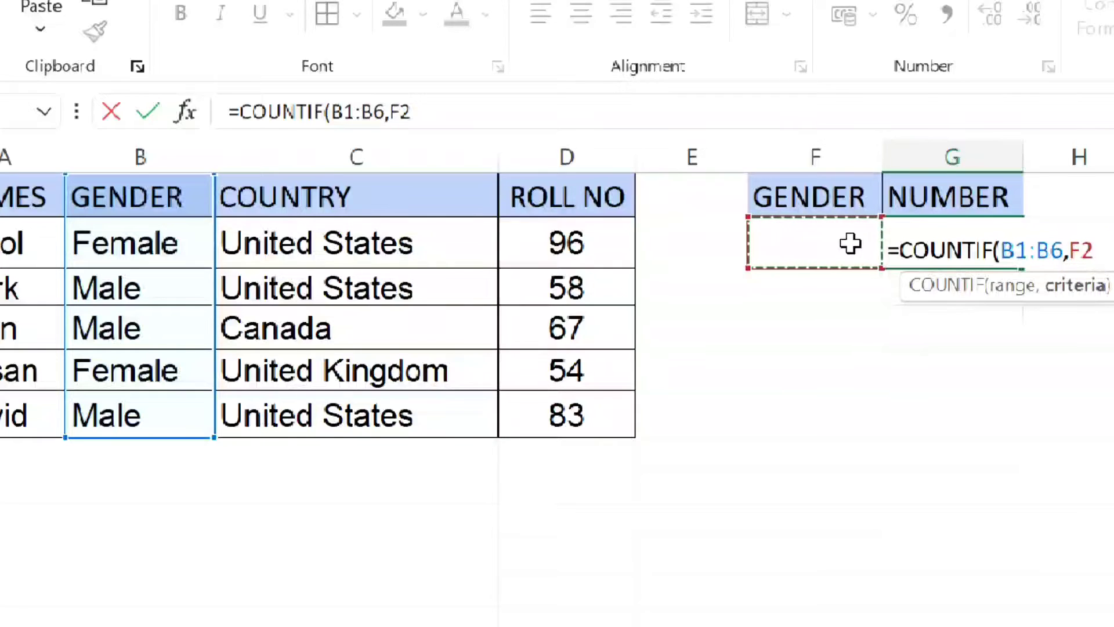
pyautogui.write(')')
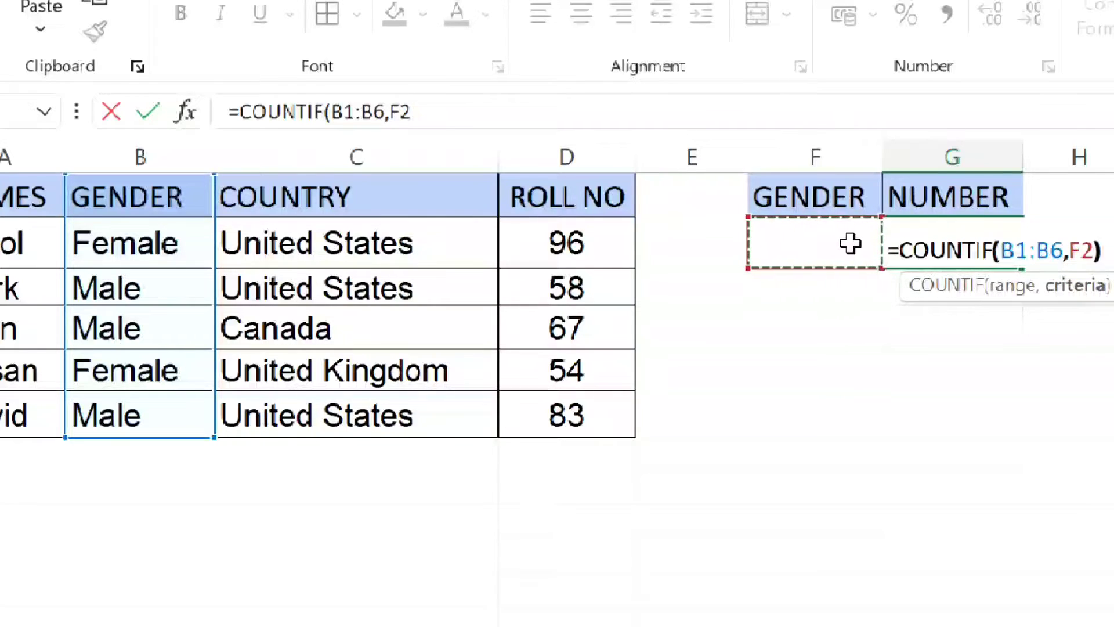
pyautogui.press('Return')
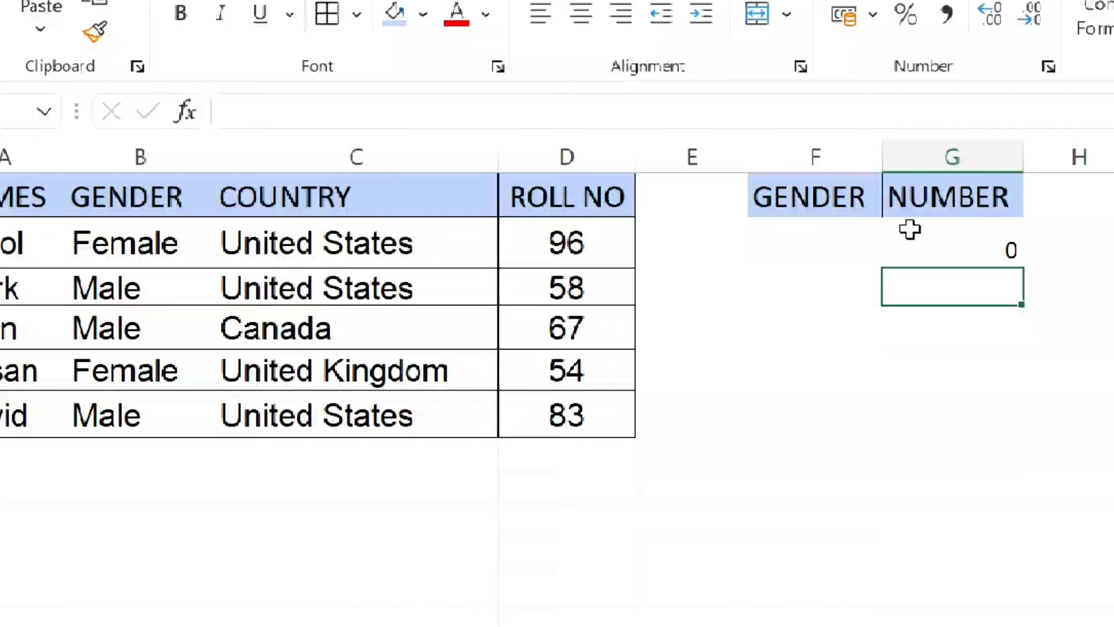
# - Enter MALE in cell F2 as the COUNTIF criterion and select the count cell G2
pyautogui.click(824, 250)
pyautogui.write('MALR')
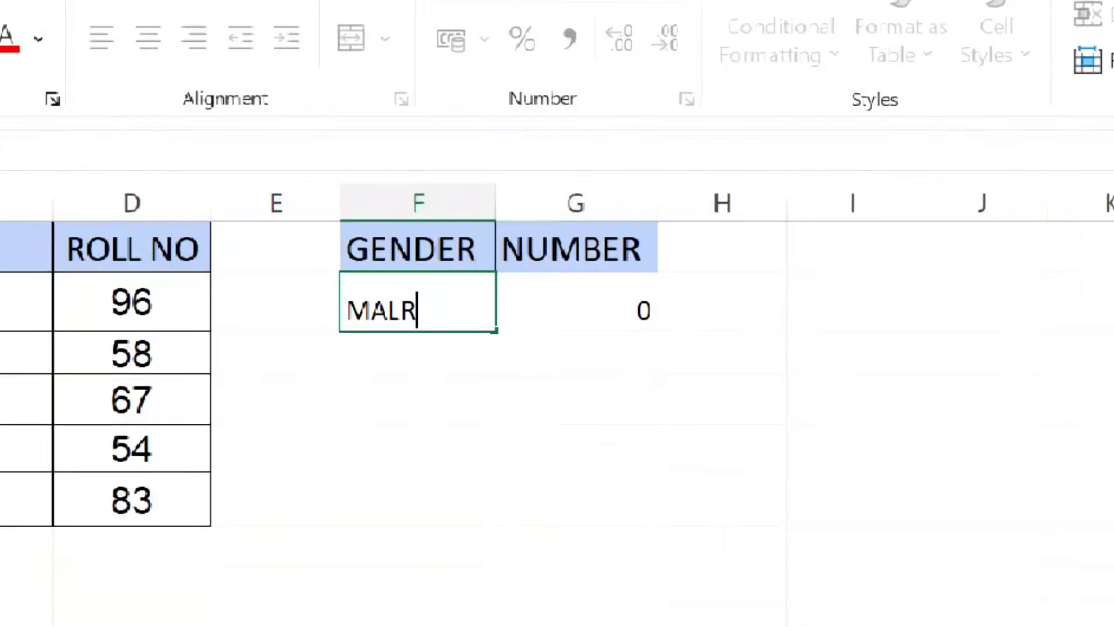
pyautogui.press('BackSpace')
pyautogui.write('E')
pyautogui.press('Return')
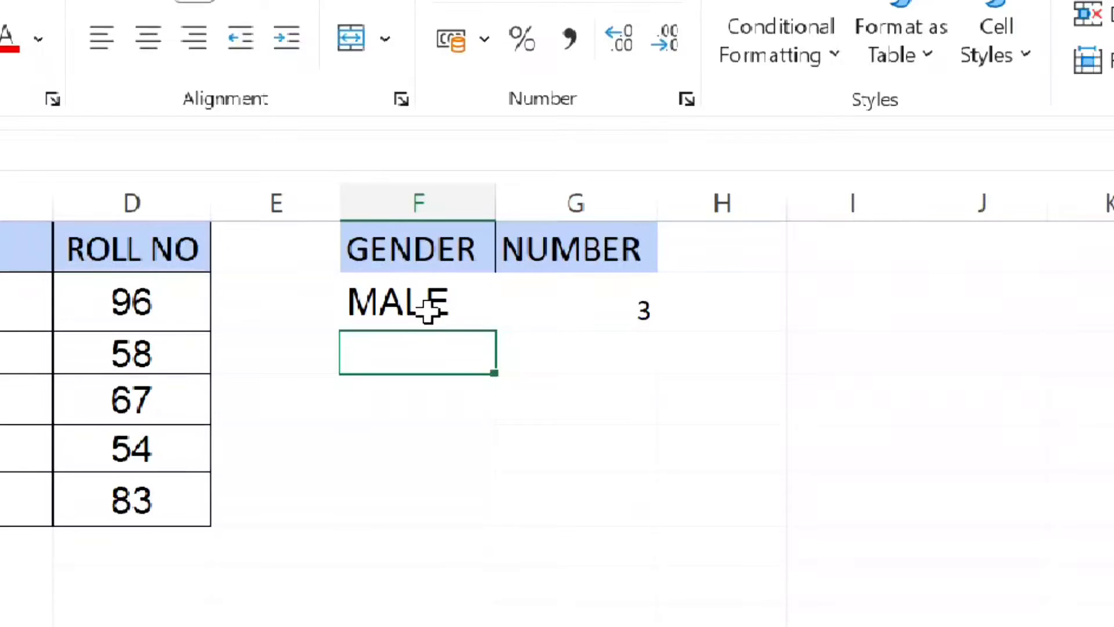
pyautogui.click(564, 303)
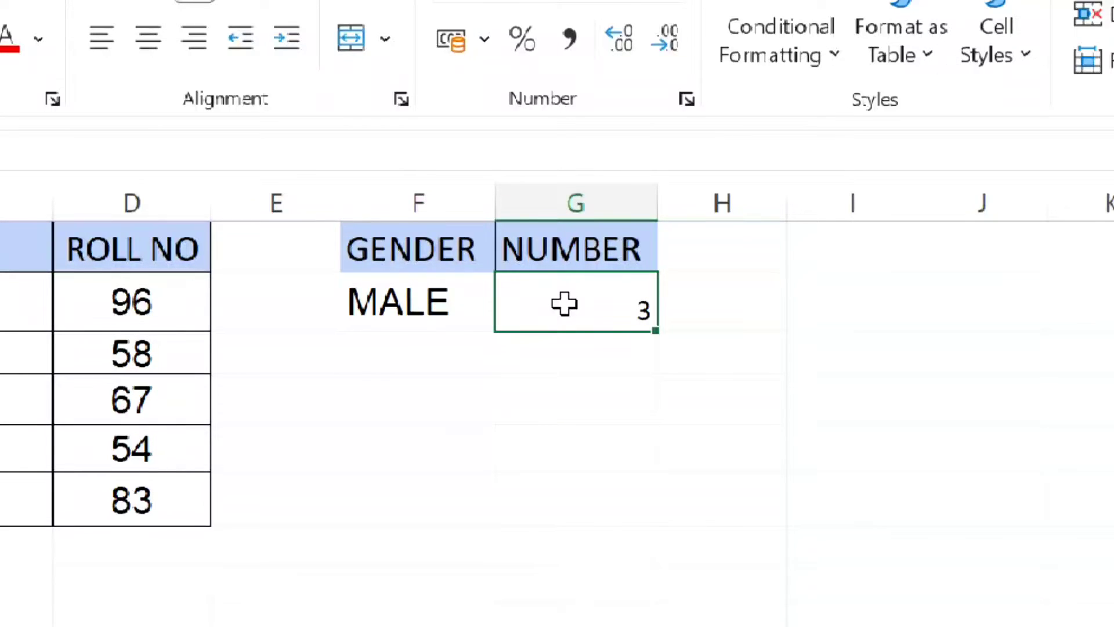
# - Set the gender criterion in cell F2 to FEMALE and widen column F to fit the word on one line
pyautogui.click(467, 317)
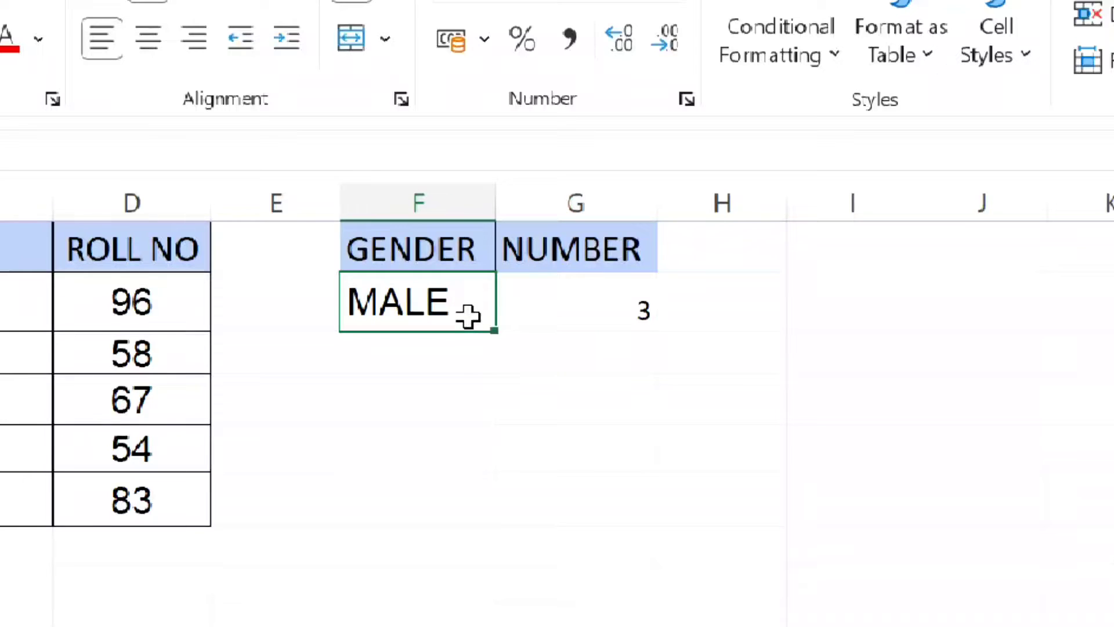
pyautogui.write('FEMALE')
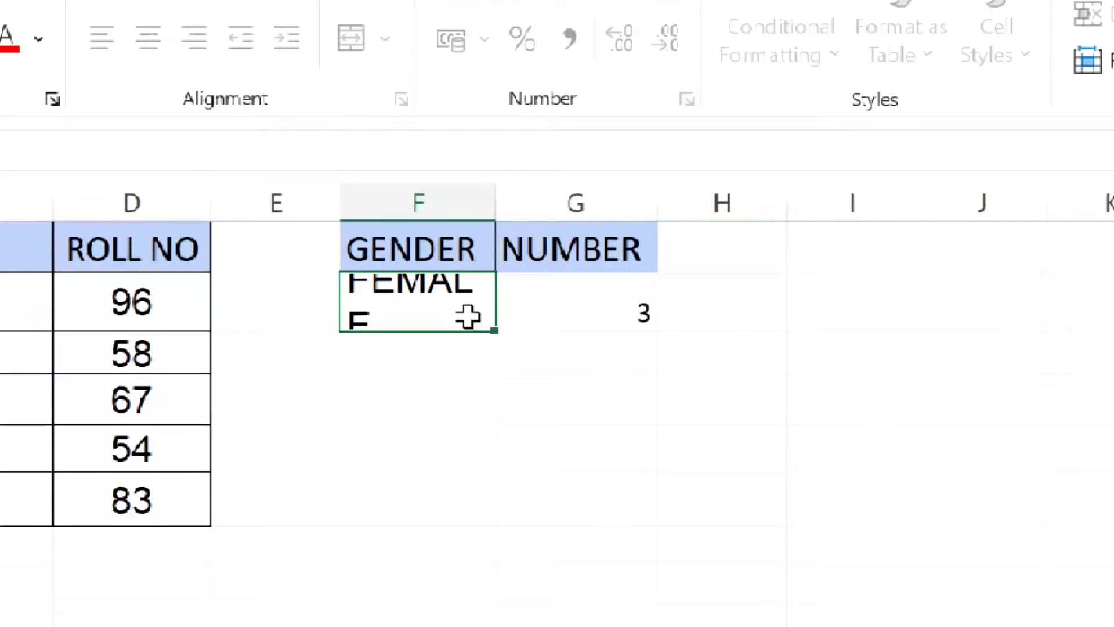
pyautogui.press('Return')
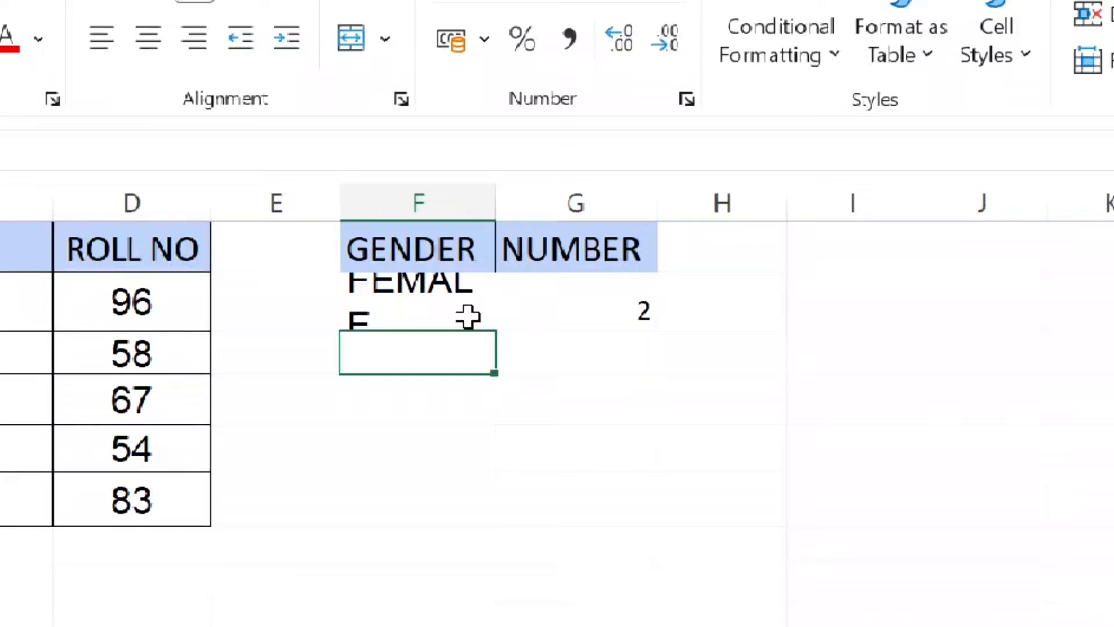
pyautogui.moveTo(496, 193); pyautogui.dragTo(537, 197)
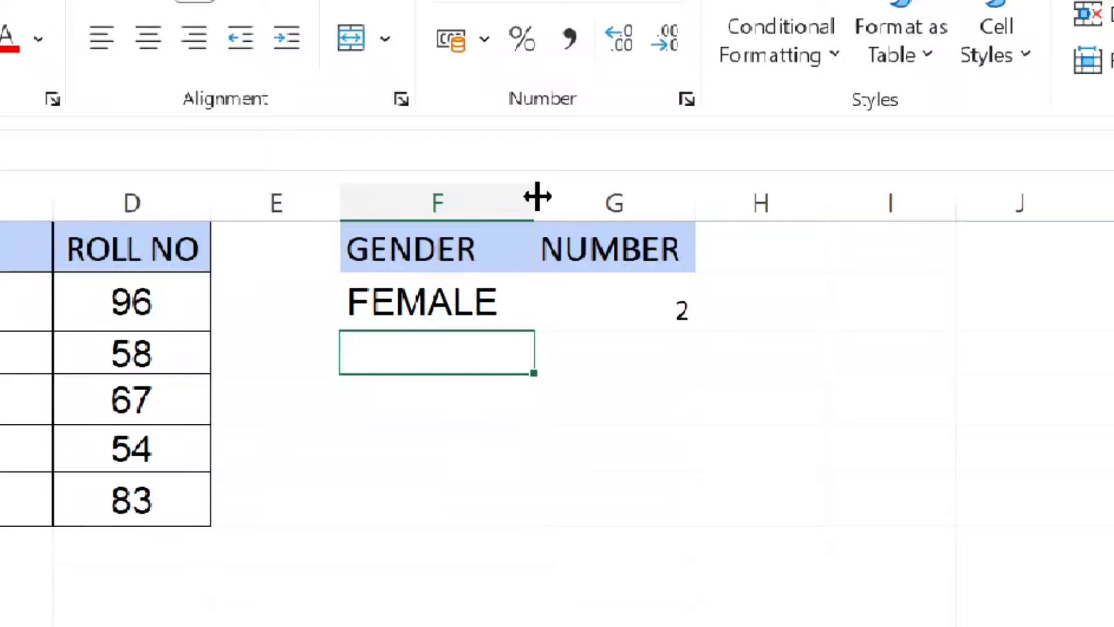
pyautogui.click(435, 506)
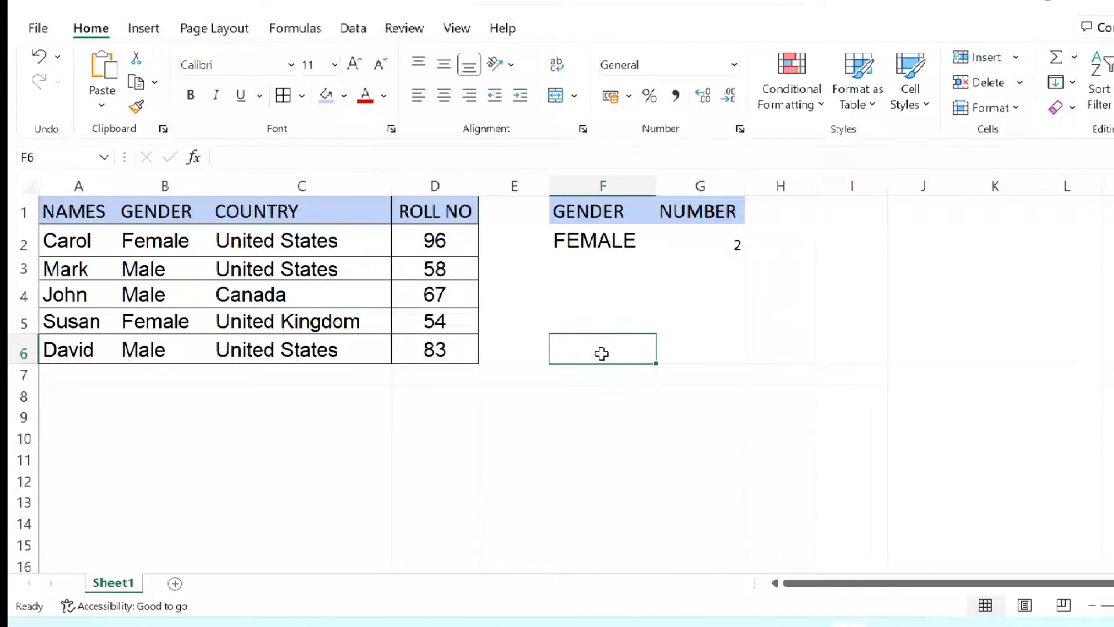
# - Test the formula =COUNTIF(B2:B6,"MALE") with a text criterion in cell E8 and clear the cell
pyautogui.click(528, 390)
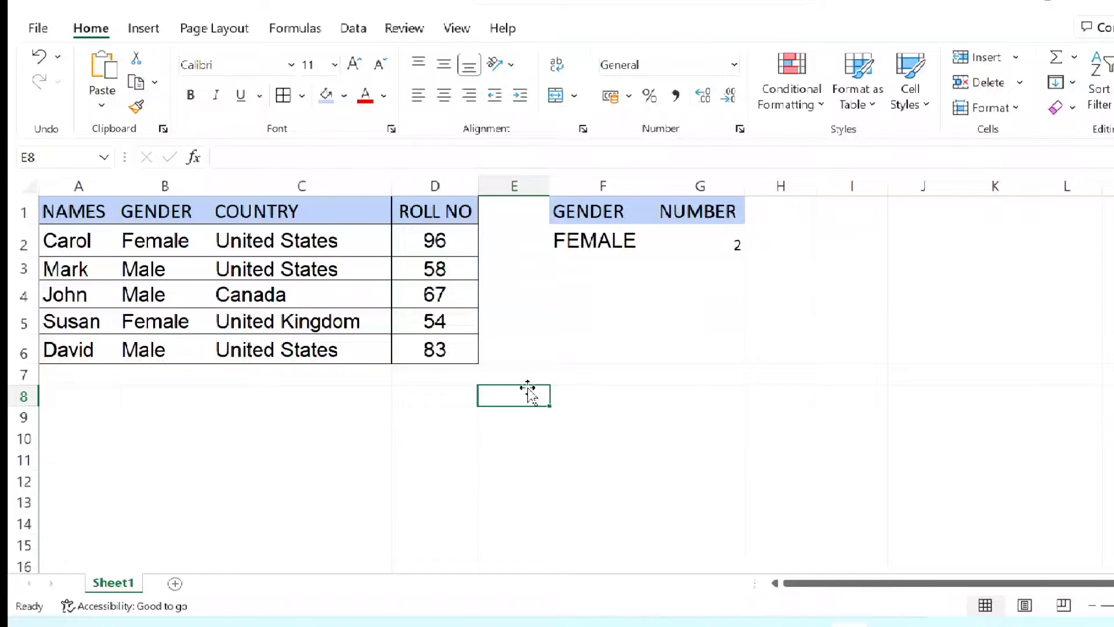
pyautogui.write('=C')
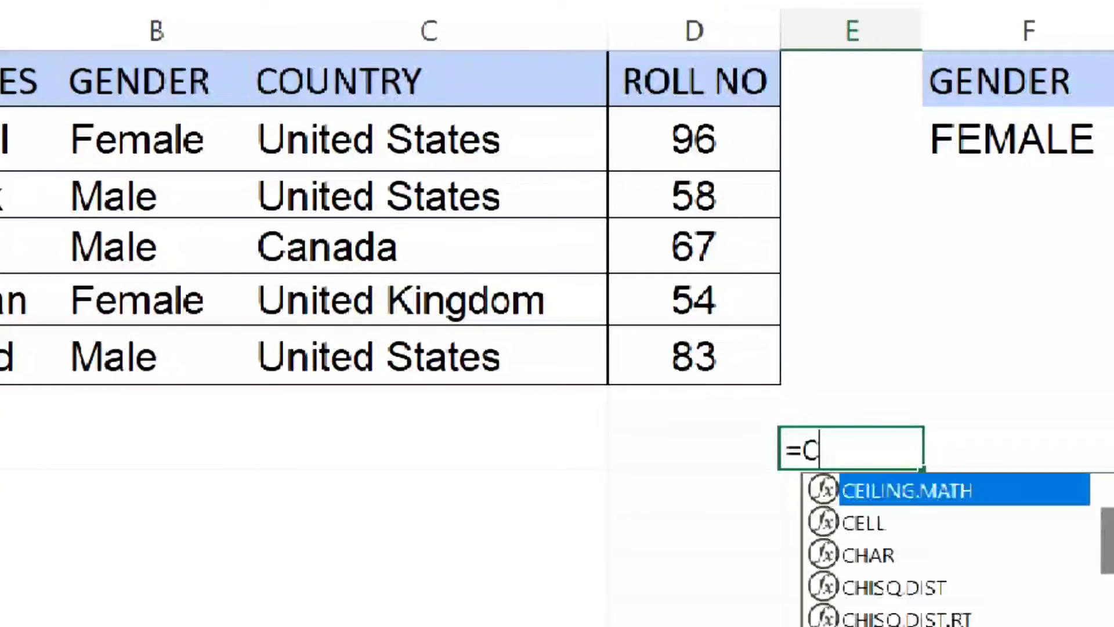
pyautogui.write('OUNTIF')
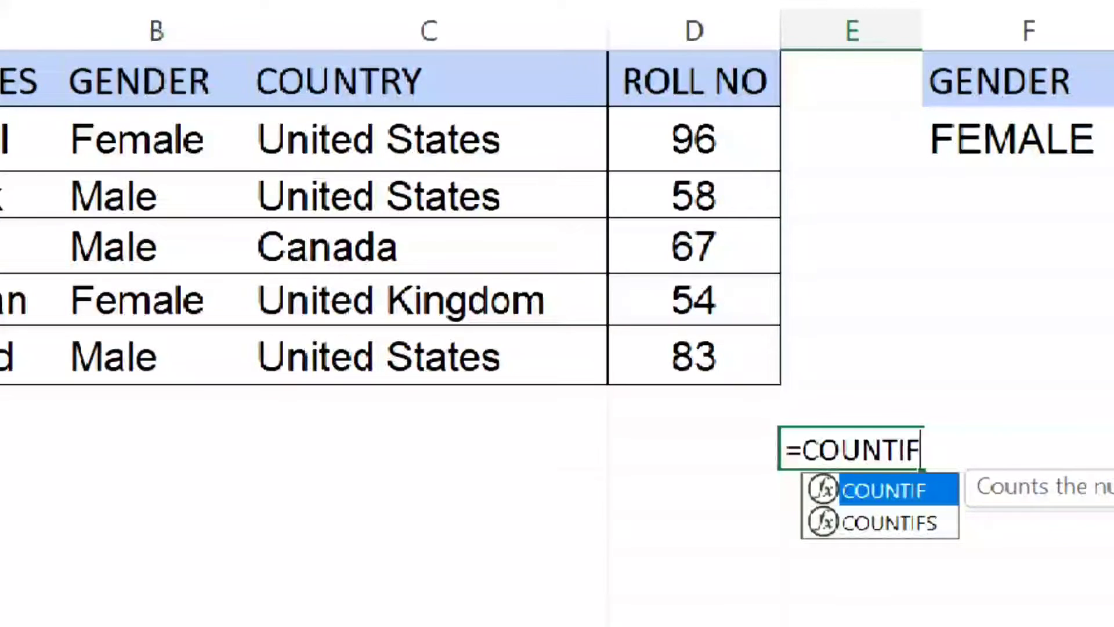
pyautogui.write('(')
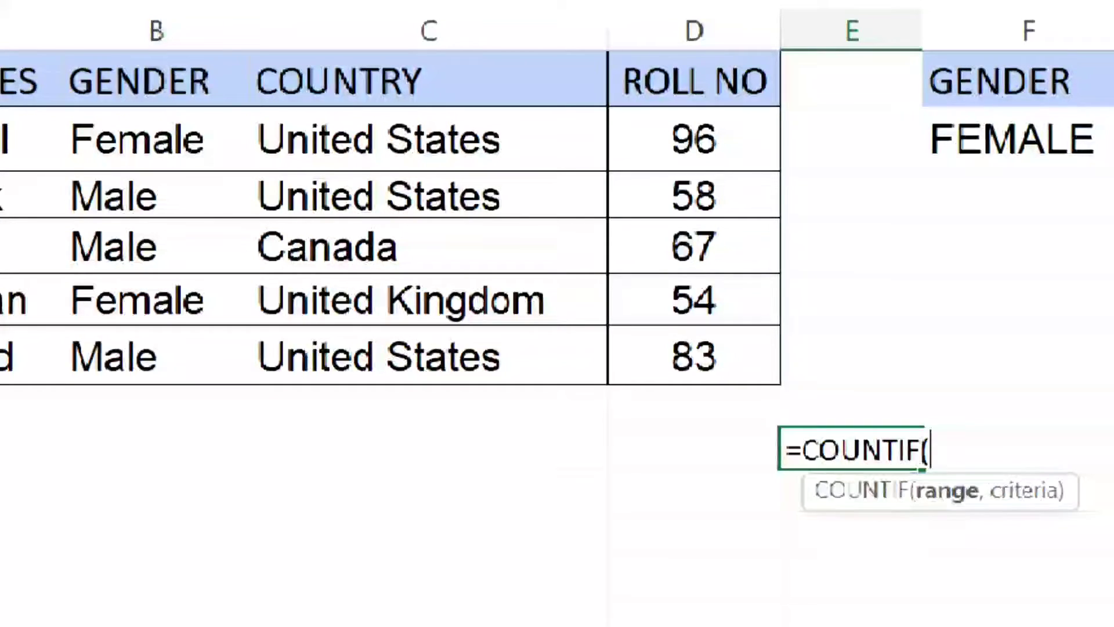
pyautogui.moveTo(199, 117); pyautogui.dragTo(166, 376)
pyautogui.write(',')
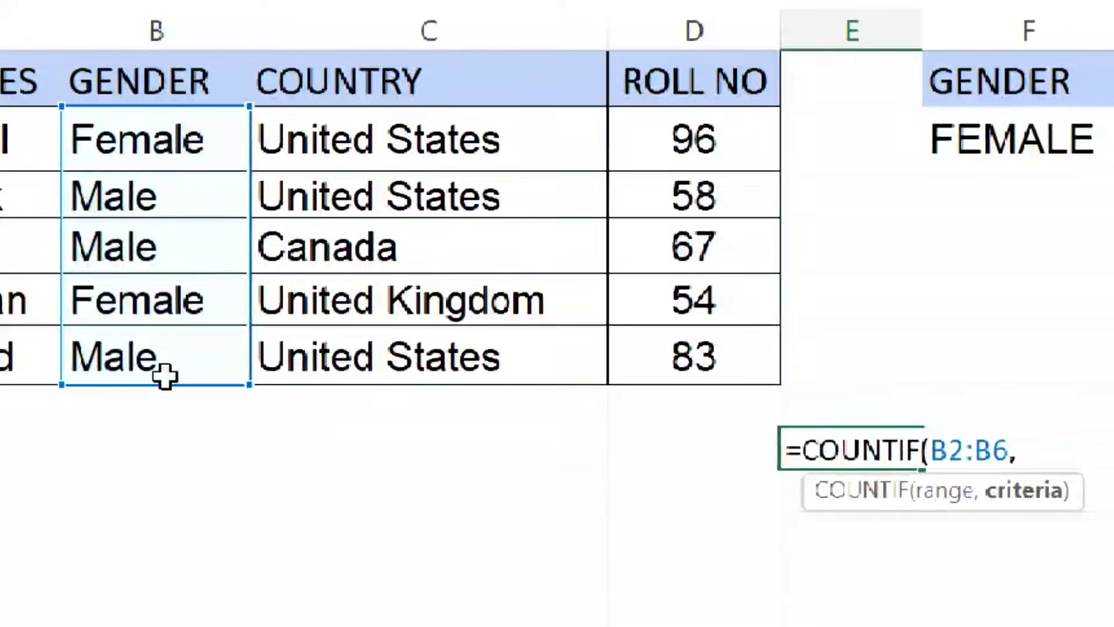
pyautogui.write('"MALE')
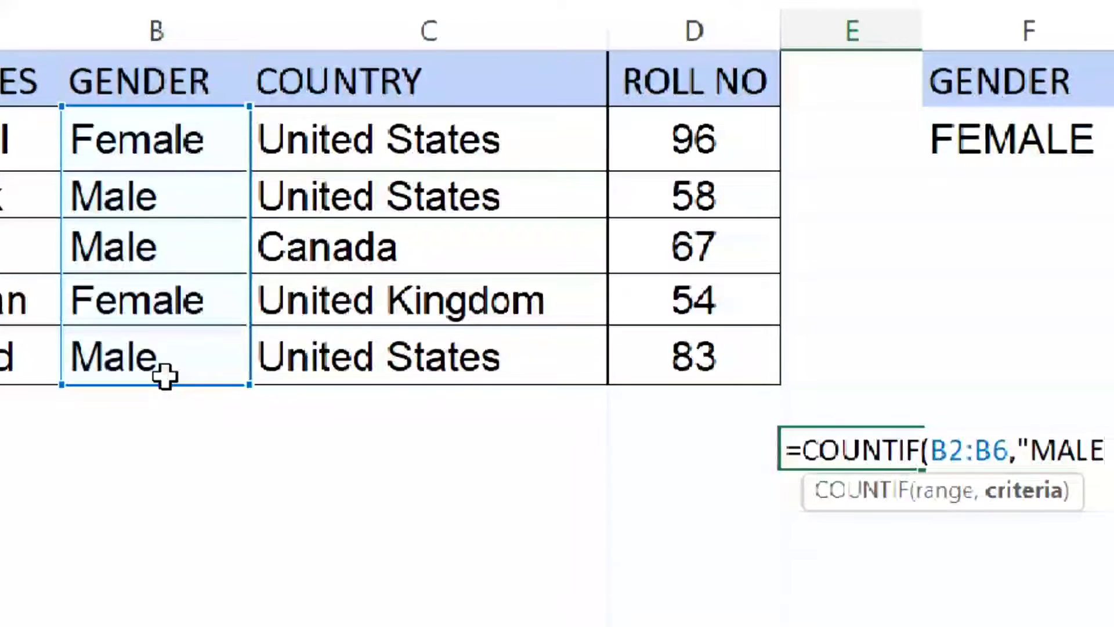
pyautogui.write('"')
pyautogui.press('Return')
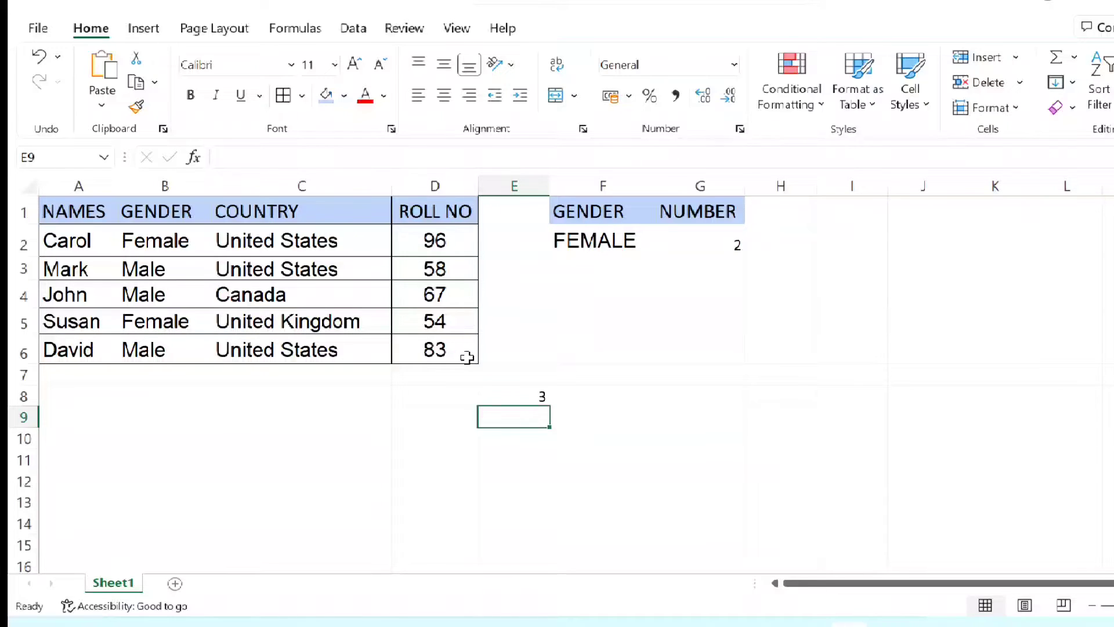
pyautogui.click(541, 397)
pyautogui.press('Delete')
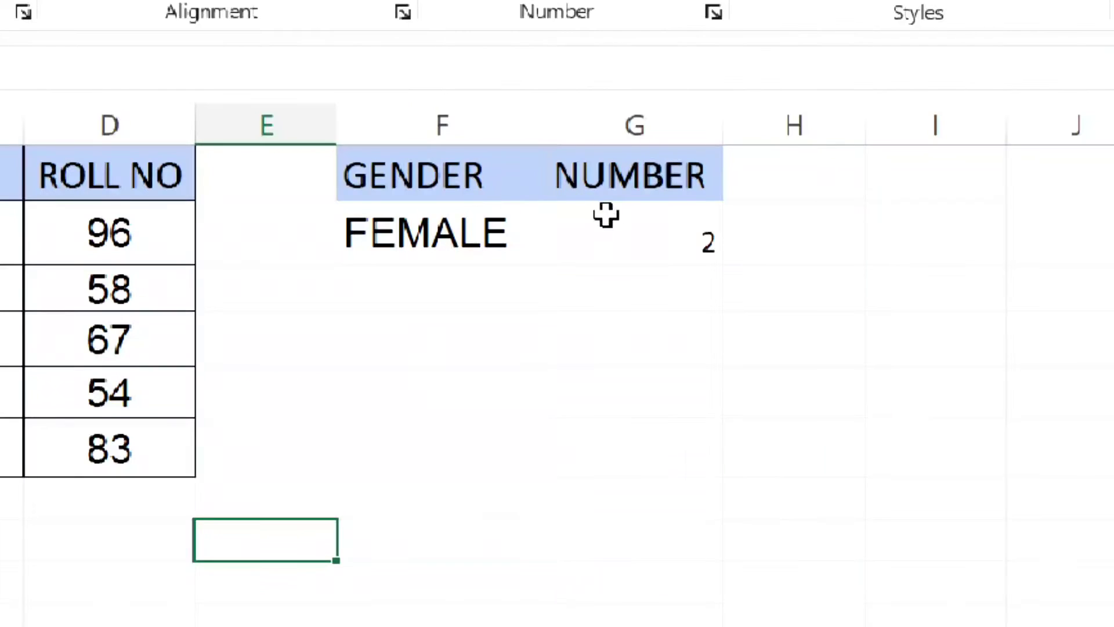
# - Remove the criterion from the COUNTIF formula in cell G2 and re-enter it as a reference to F2
pyautogui.doubleClick(609, 216)
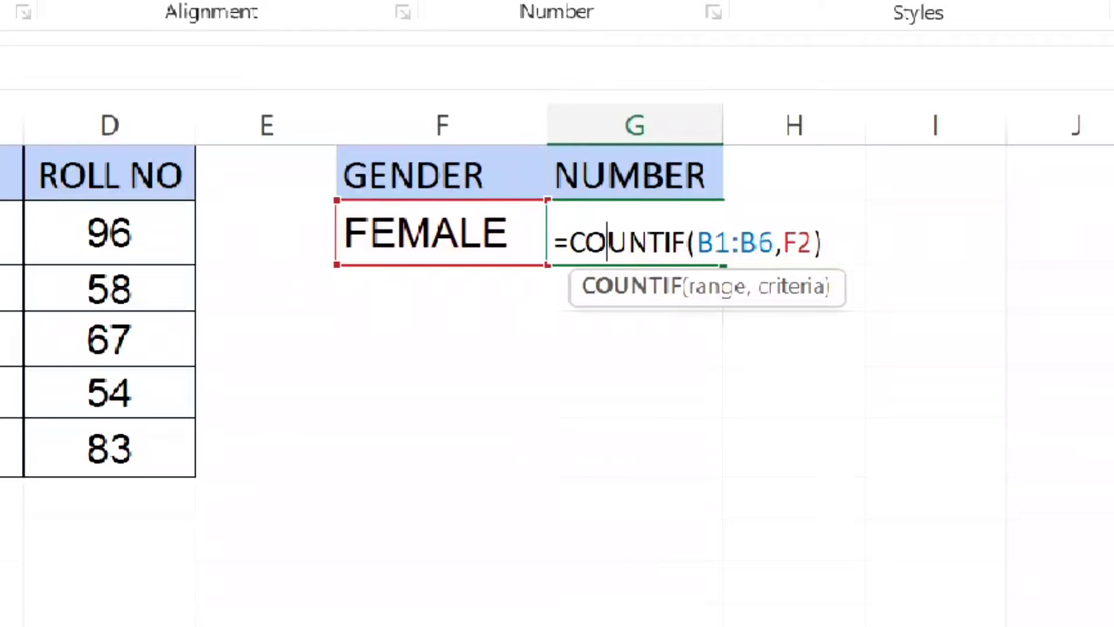
pyautogui.click(781, 242)
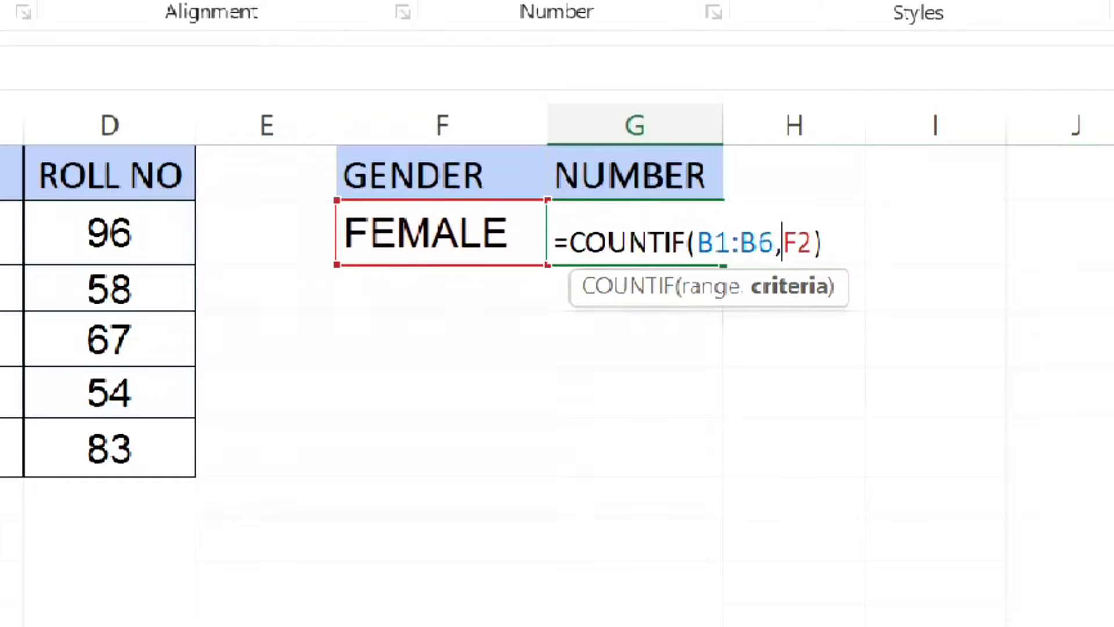
pyautogui.click(825, 242)
pyautogui.press('BackSpace')
pyautogui.press('BackSpace')
pyautogui.press('BackSpace')
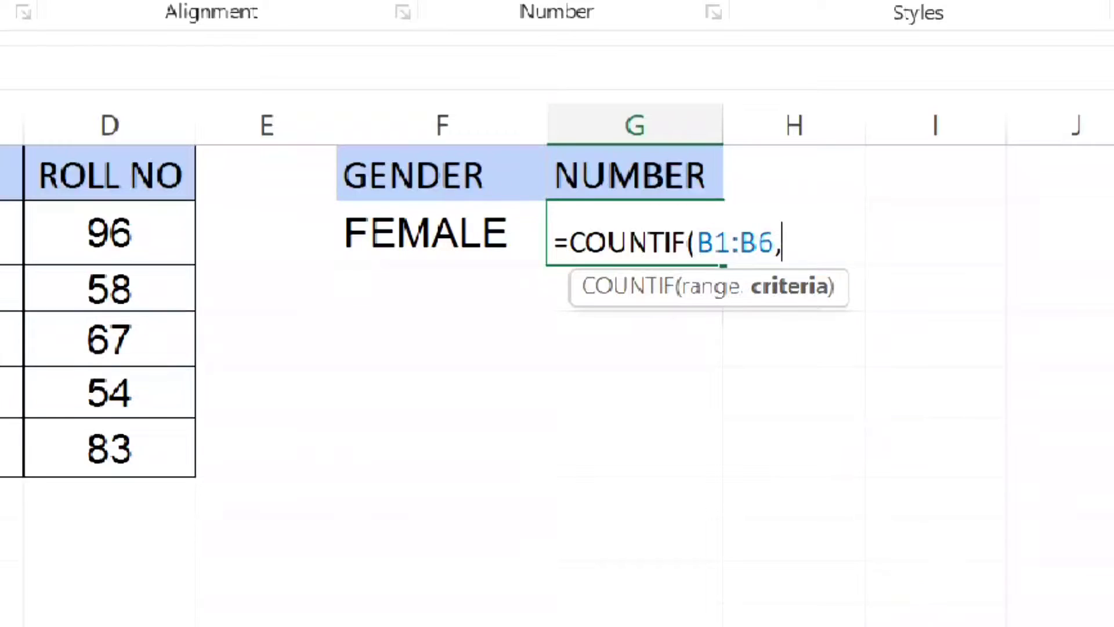
pyautogui.click(472, 213)
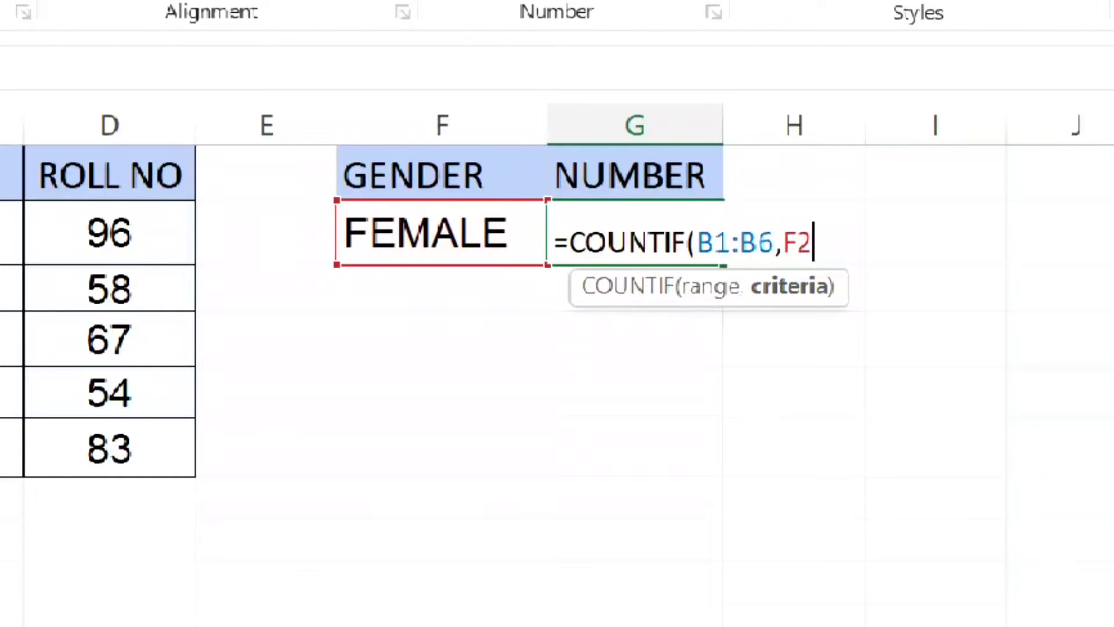
pyautogui.press('BackSpace')
pyautogui.press('BackSpace')
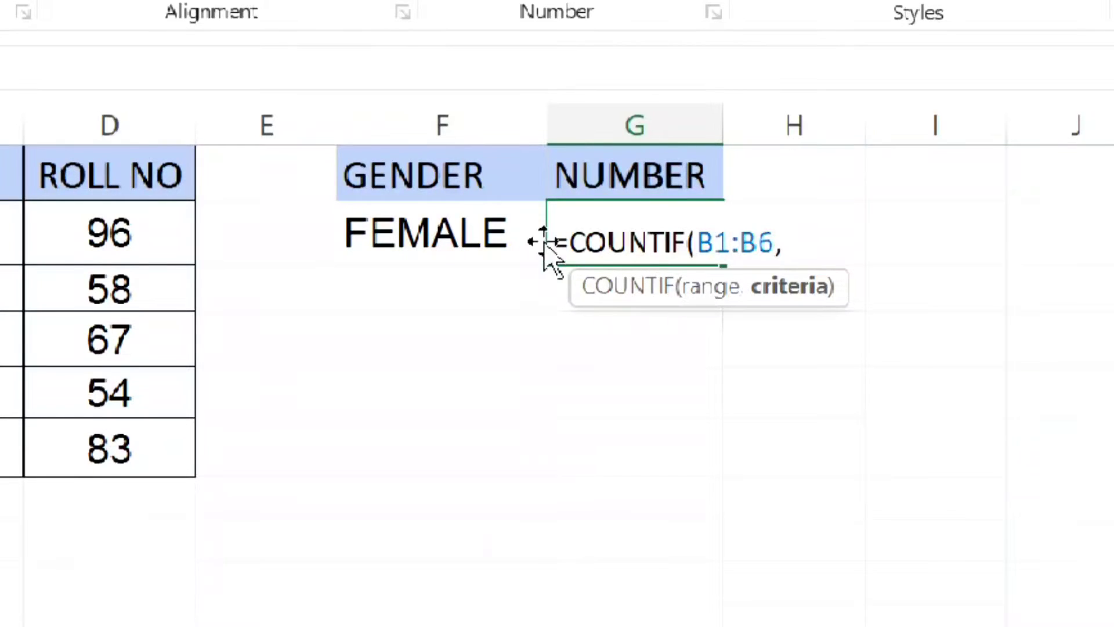
pyautogui.click(504, 228)
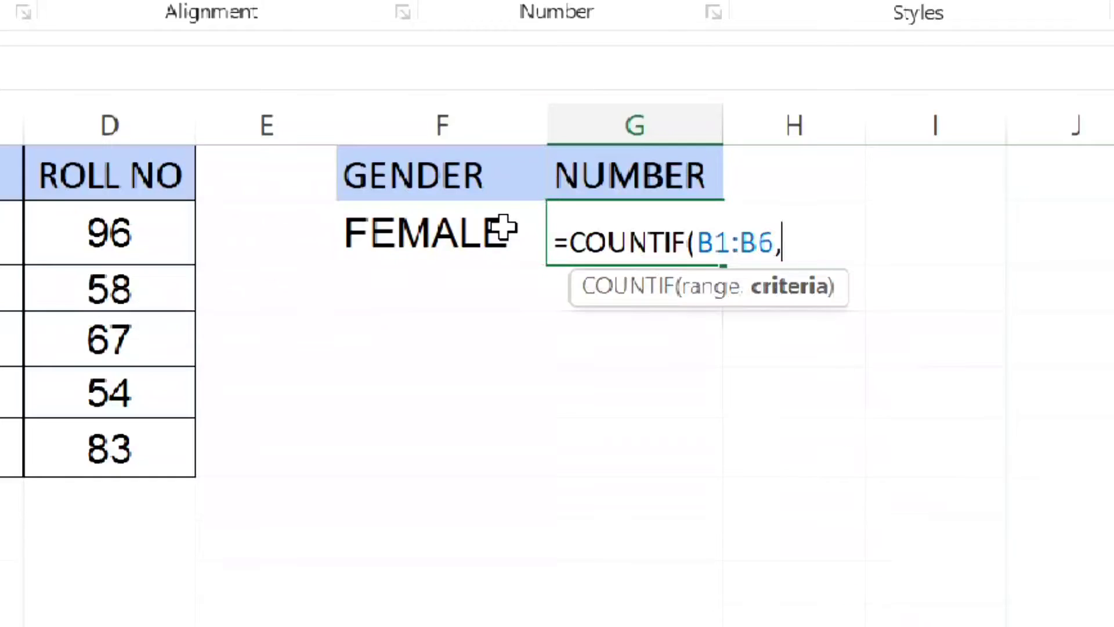
pyautogui.click(504, 228)
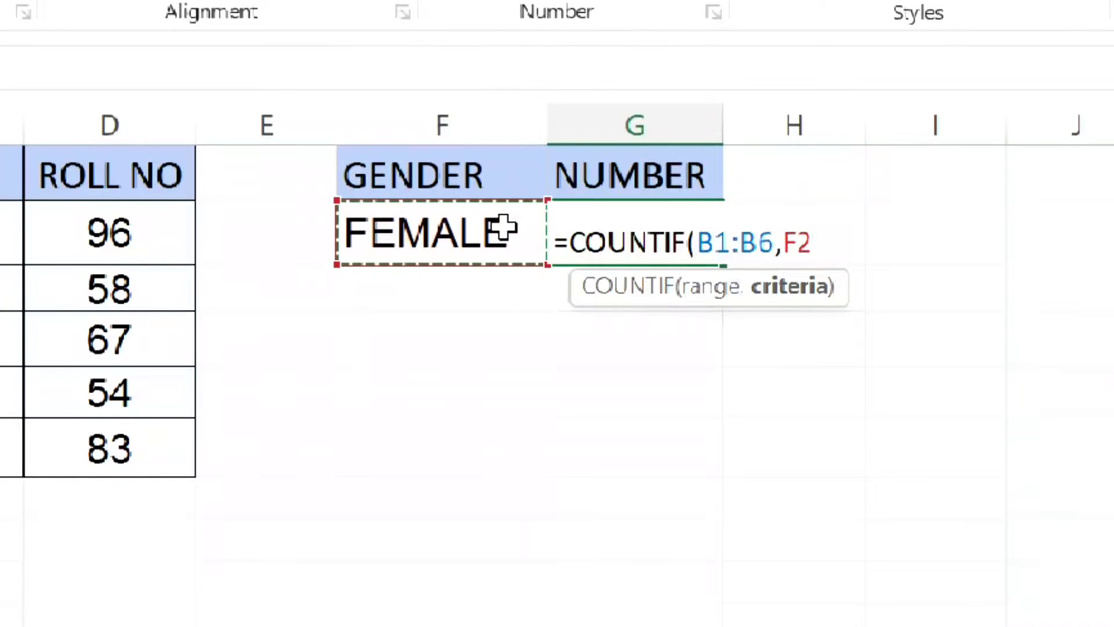
pyautogui.write(')')
pyautogui.press('Return')
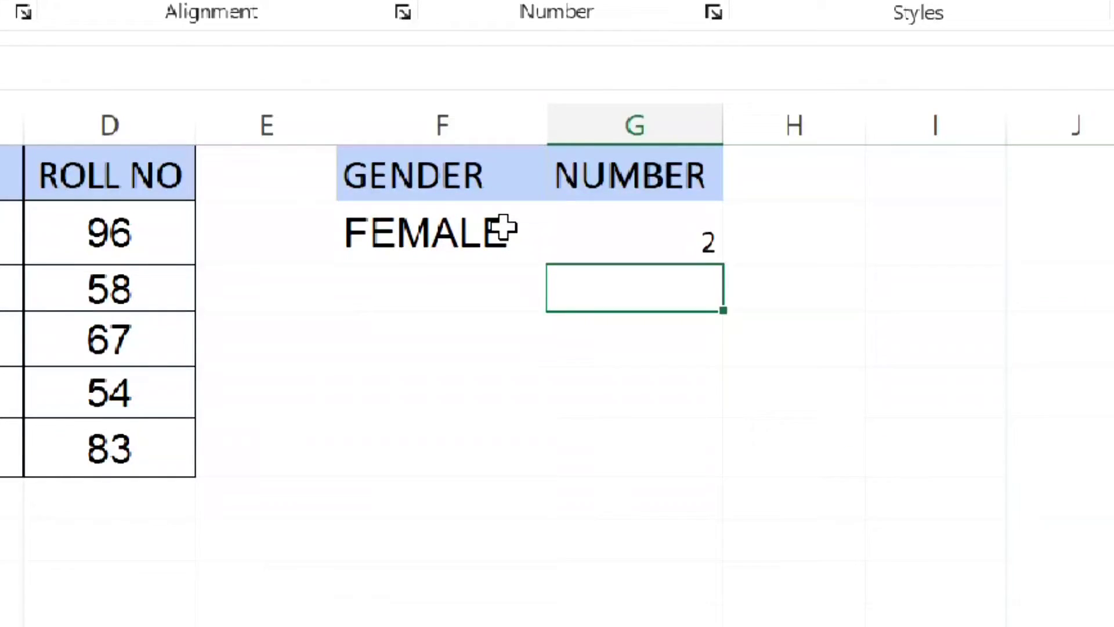
# - Set the gender criterion in cell F2 to MALE
pyautogui.click(504, 227)
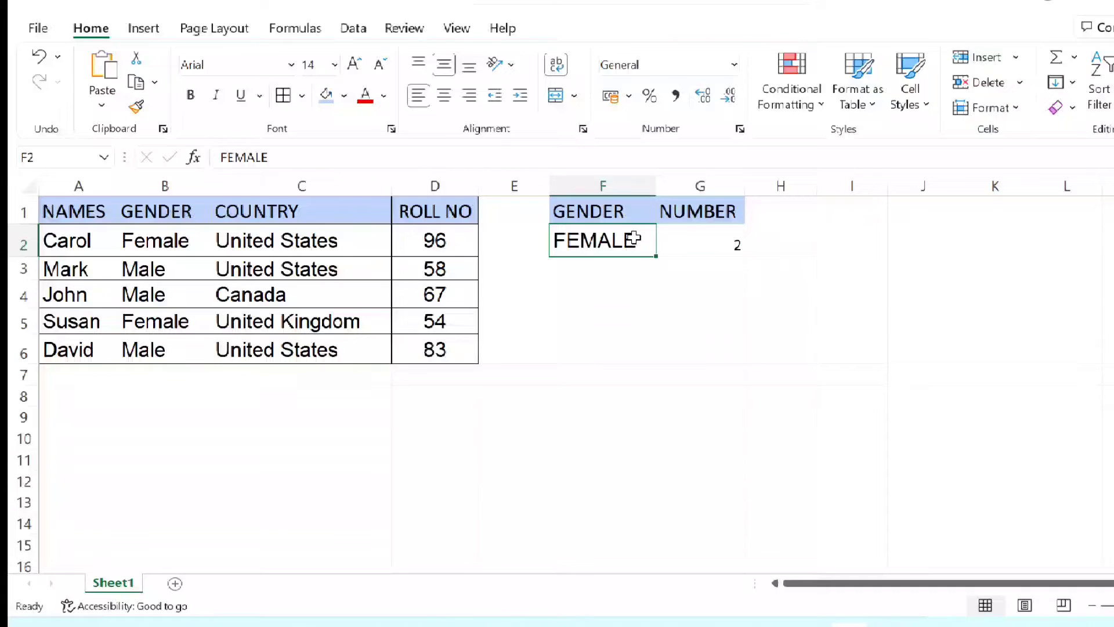
pyautogui.write('MALE')
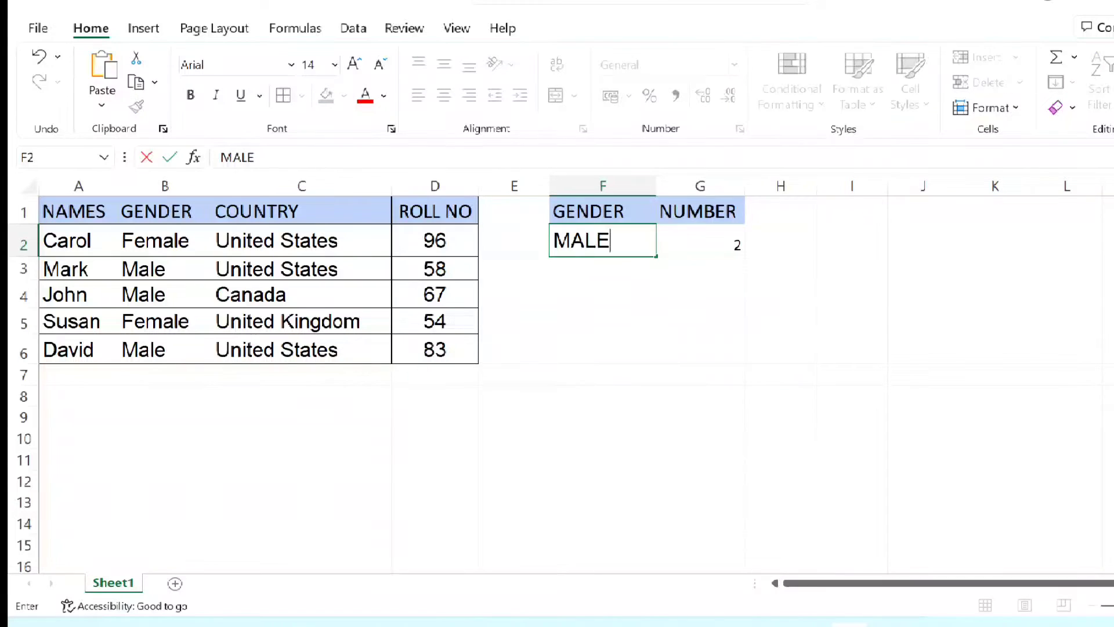
pyautogui.press('Return')
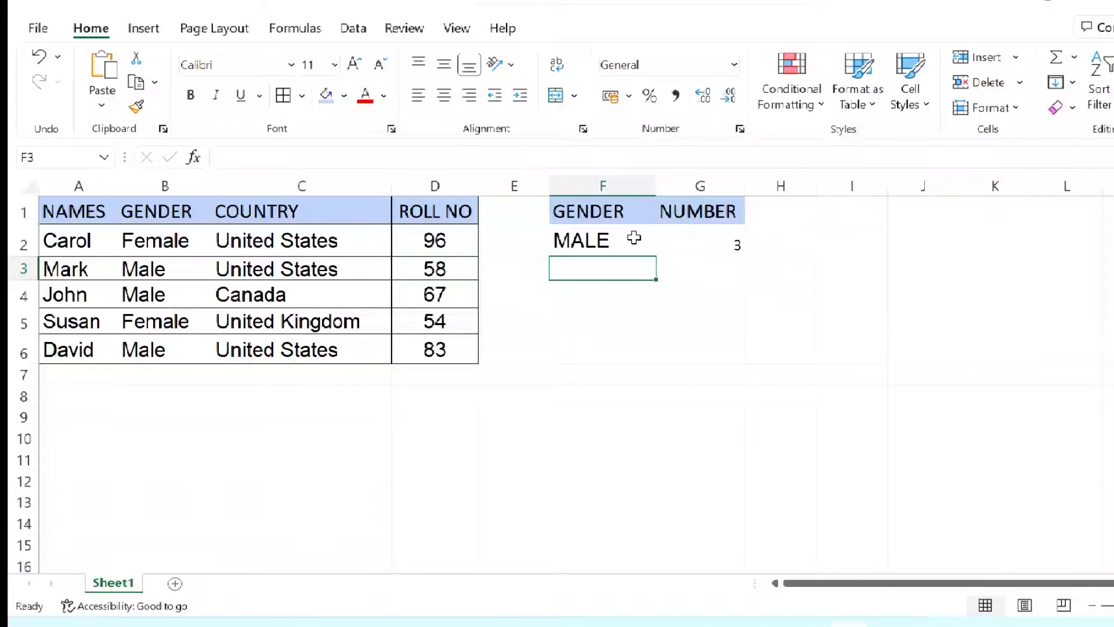
# - Clear the count formula from cell G2 and the gender criterion from cell F2
pyautogui.click(574, 217)
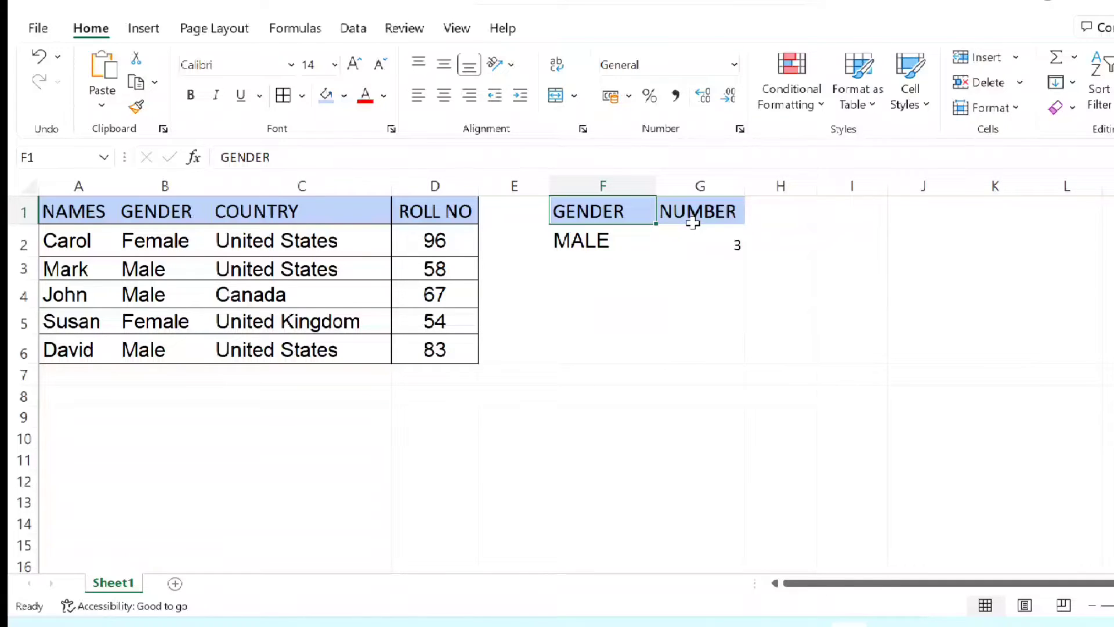
pyautogui.click(707, 234)
pyautogui.press('Delete')
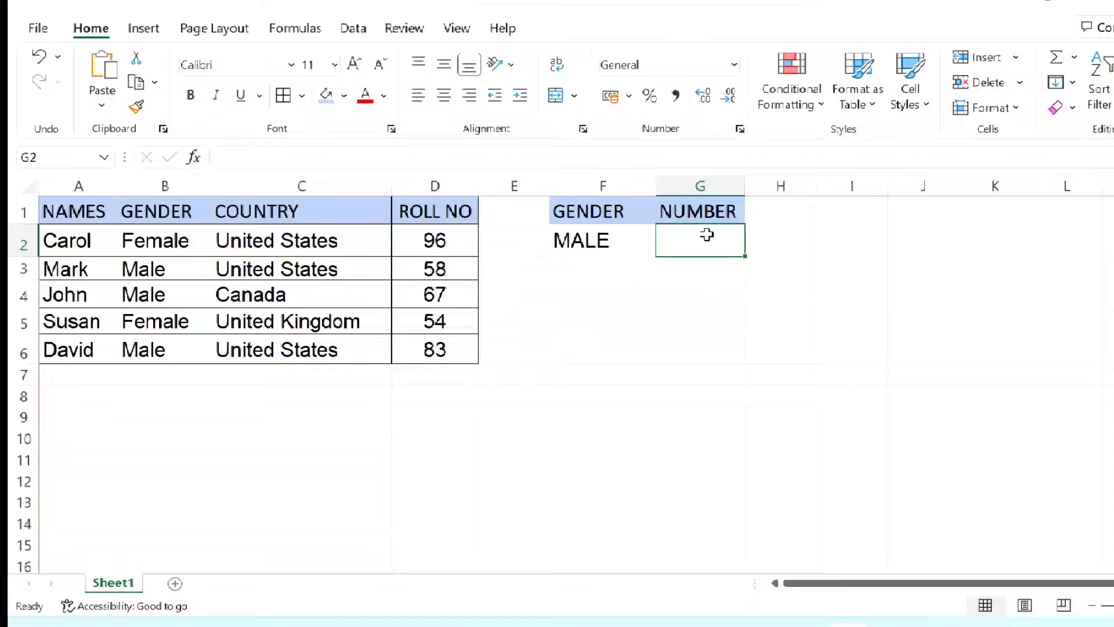
pyautogui.click(649, 243)
pyautogui.press('Delete')
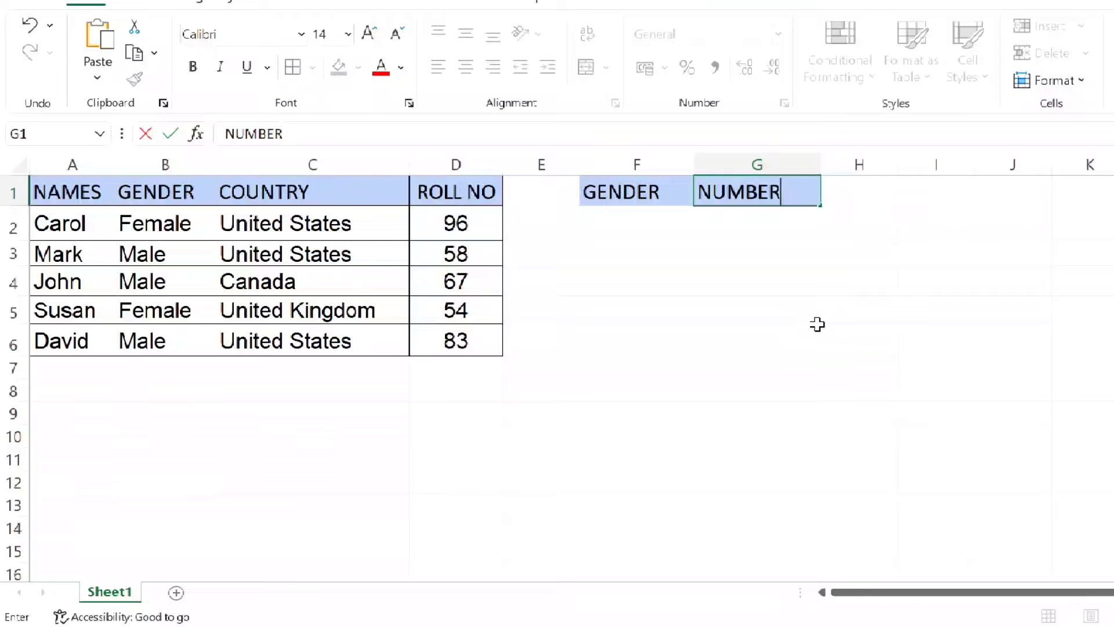
# - Enter the header NUMBER in cell H1 and replace the header in cell G1 with COUNTRY
pyautogui.click(878, 210)
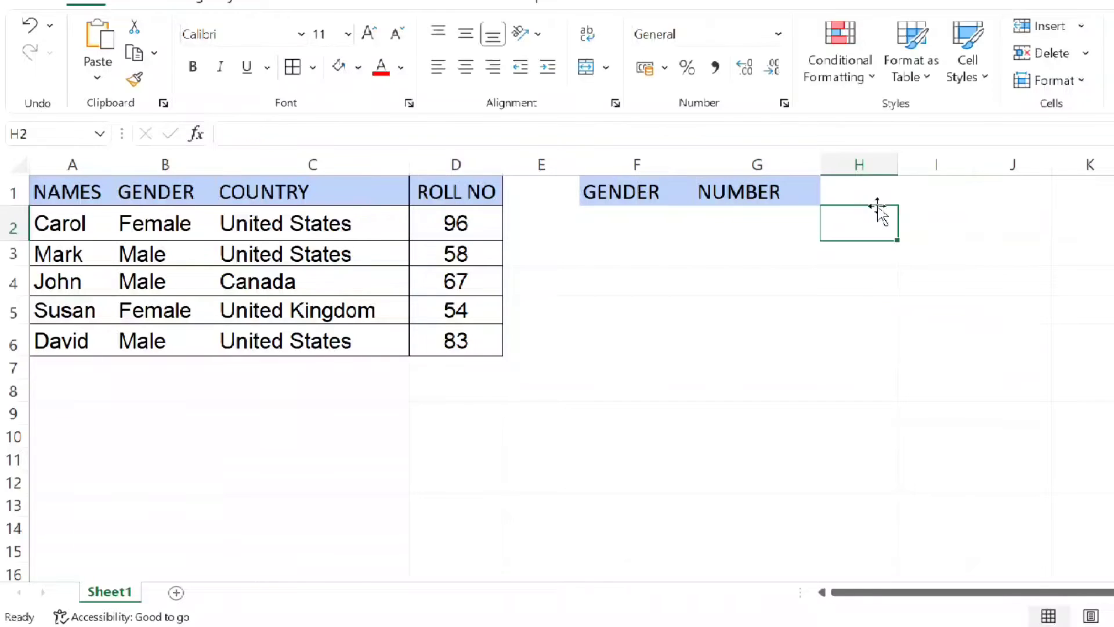
pyautogui.click(876, 192)
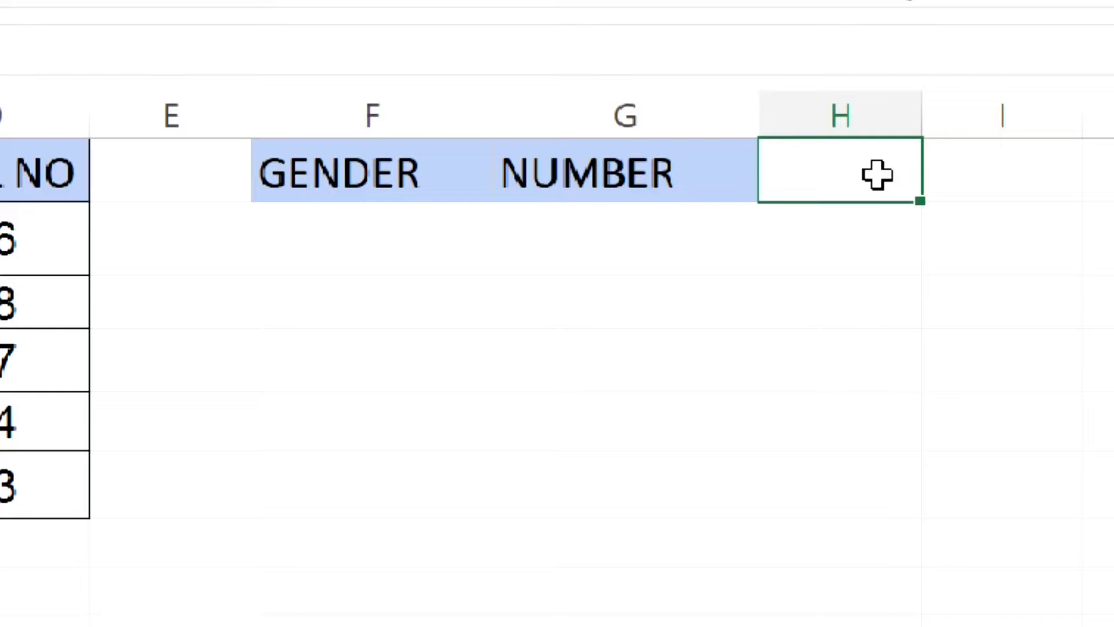
pyautogui.write('NUMBER')
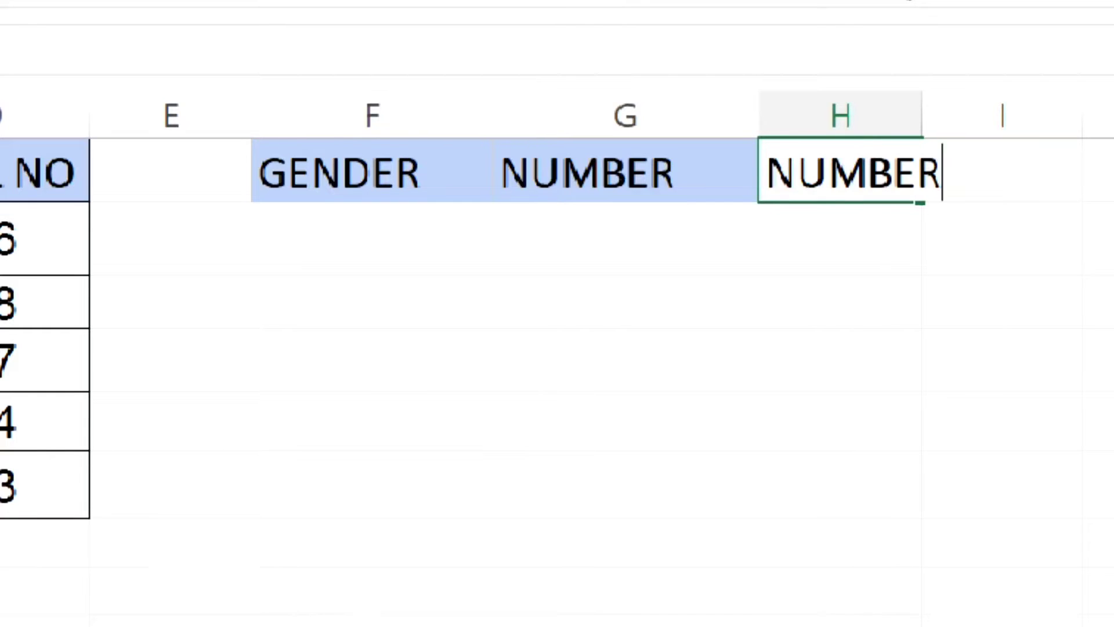
pyautogui.press('Left')
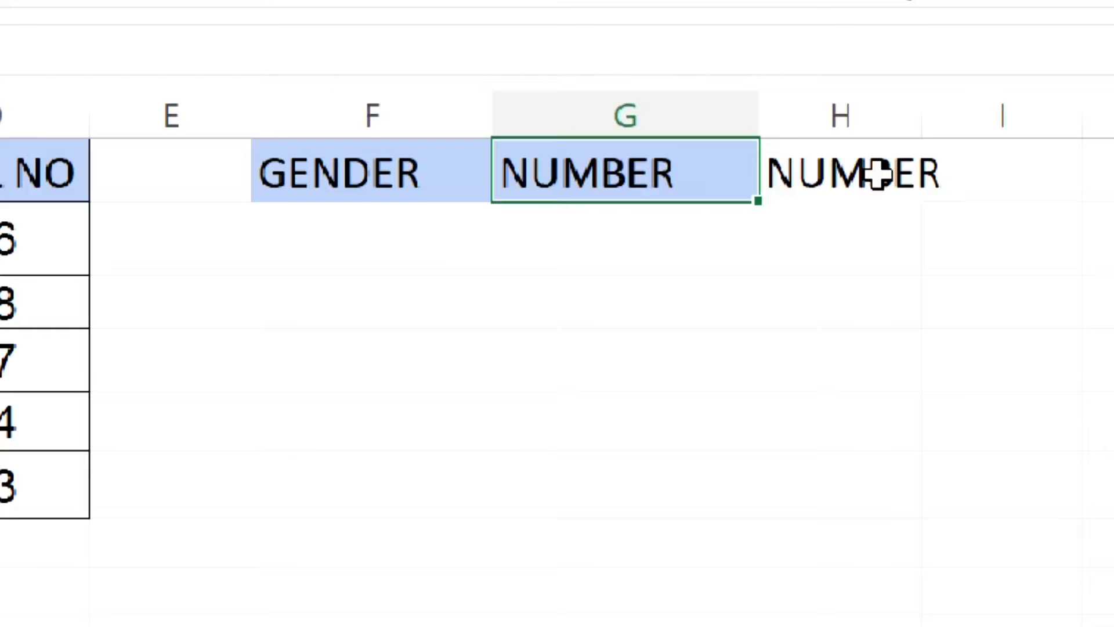
pyautogui.write('COUNTRY')
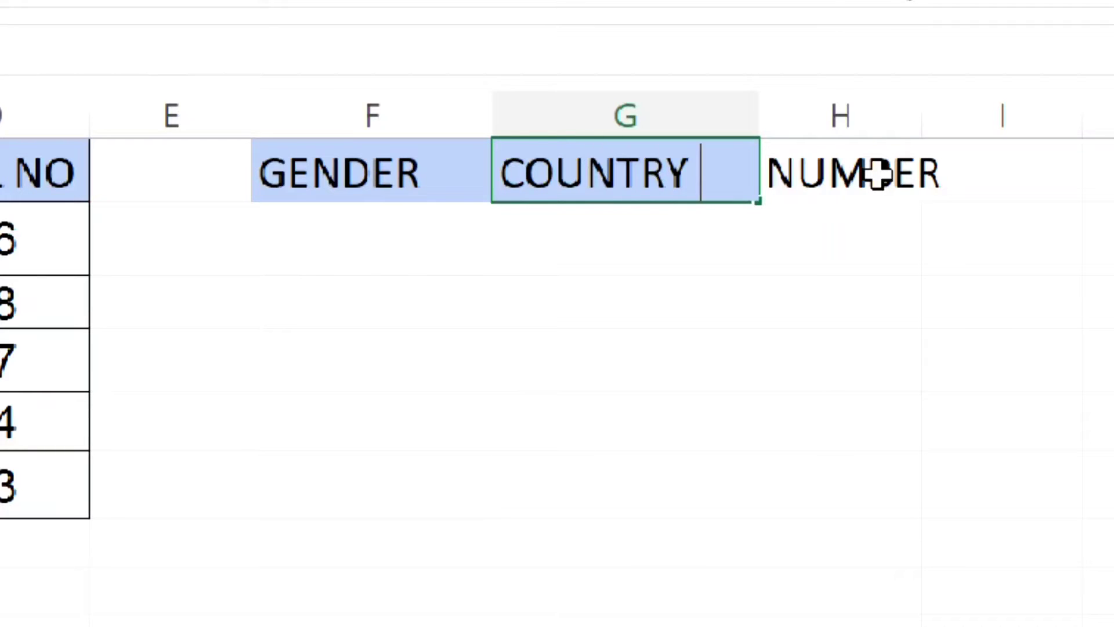
pyautogui.press('BackSpace')
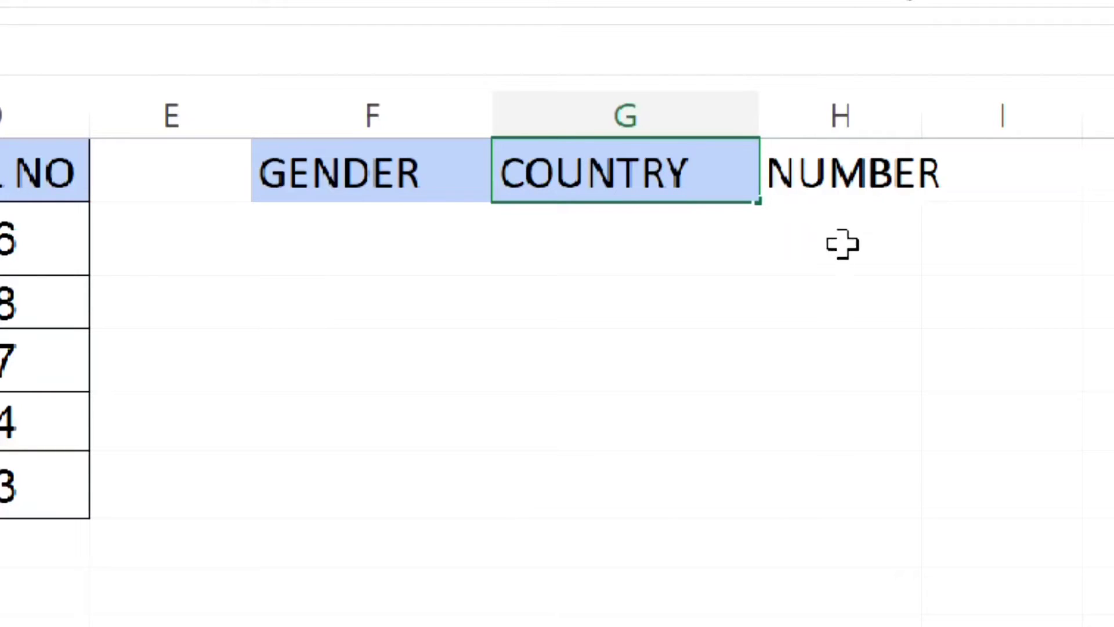
pyautogui.click(398, 169)
pyautogui.click(580, 184)
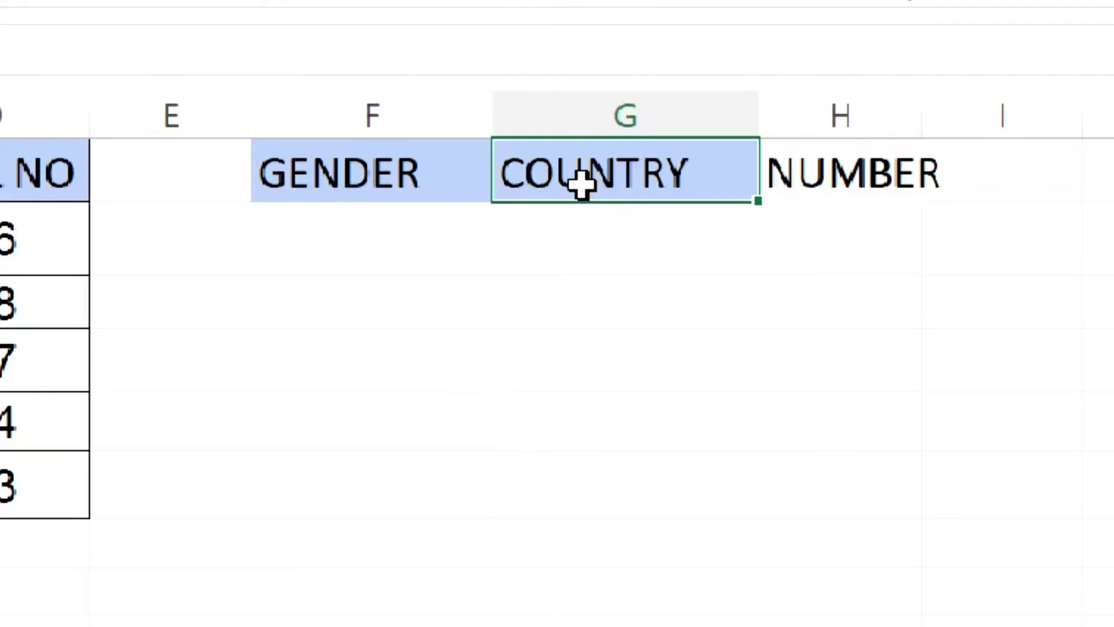
pyautogui.click(812, 186)
# - Start a COUNTIFS formula in cell H2 with B2:B6 as the first criteria range and F2 as its criterion
pyautogui.click(816, 232)
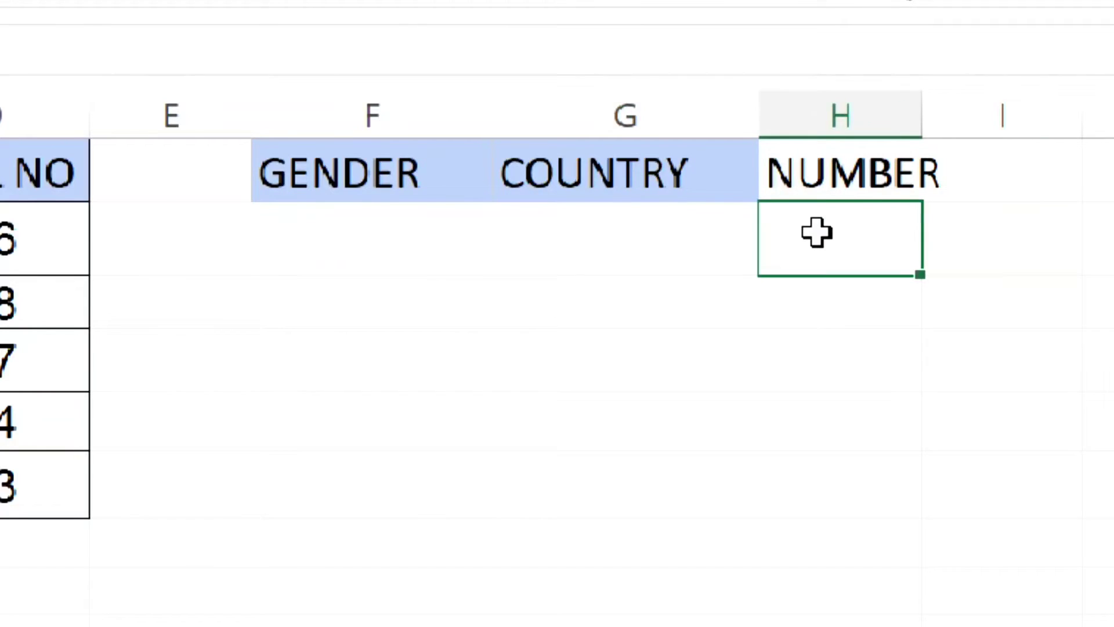
pyautogui.write('=COU')
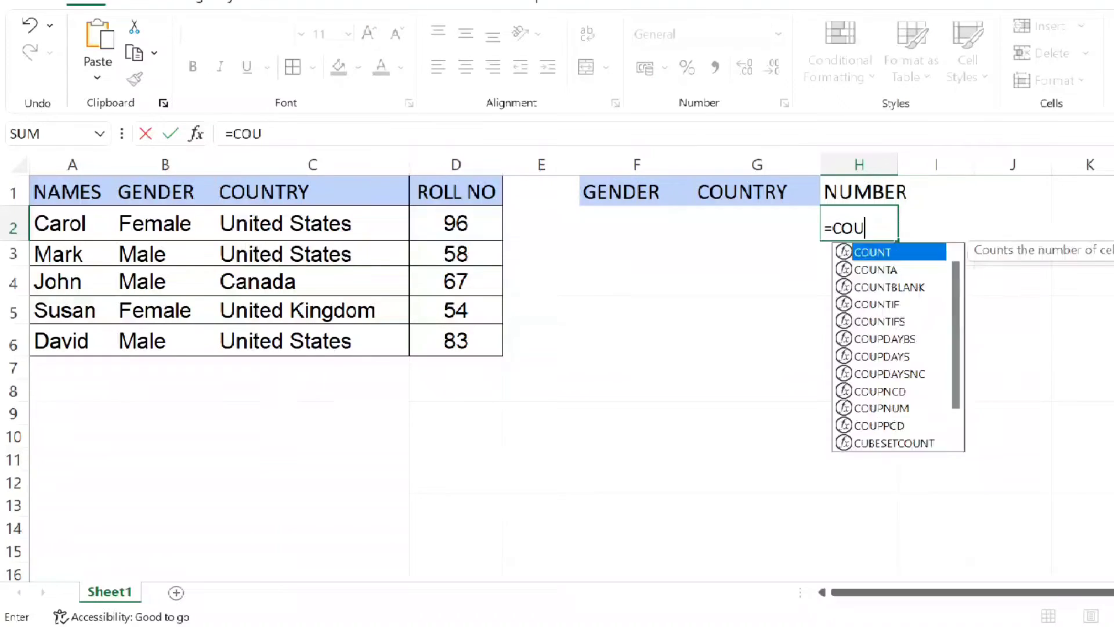
pyautogui.write('NTI')
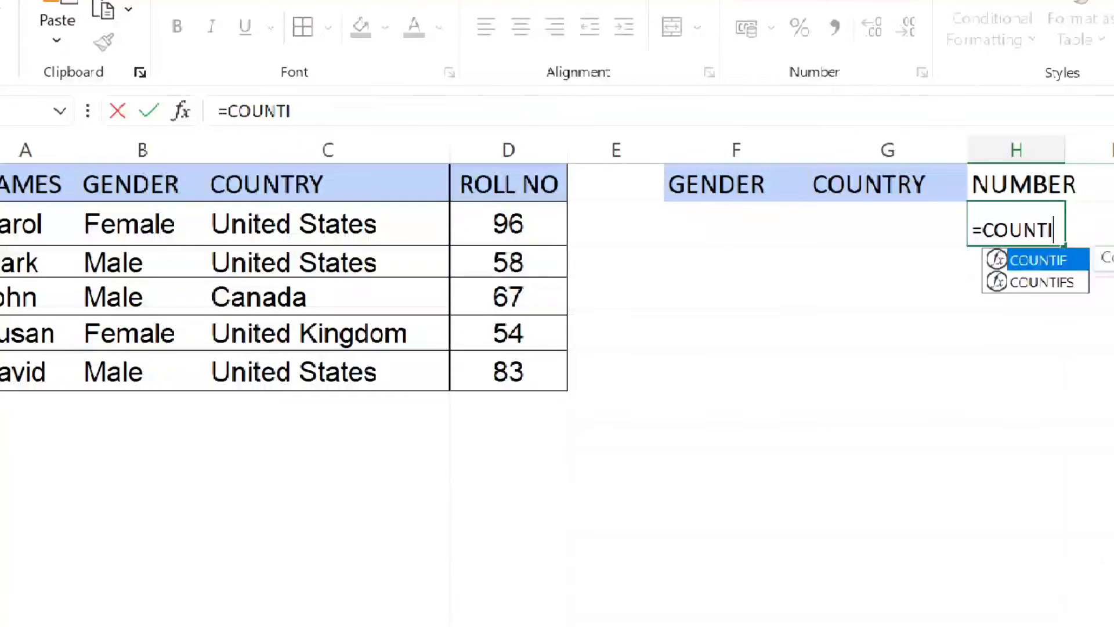
pyautogui.write('FS(')
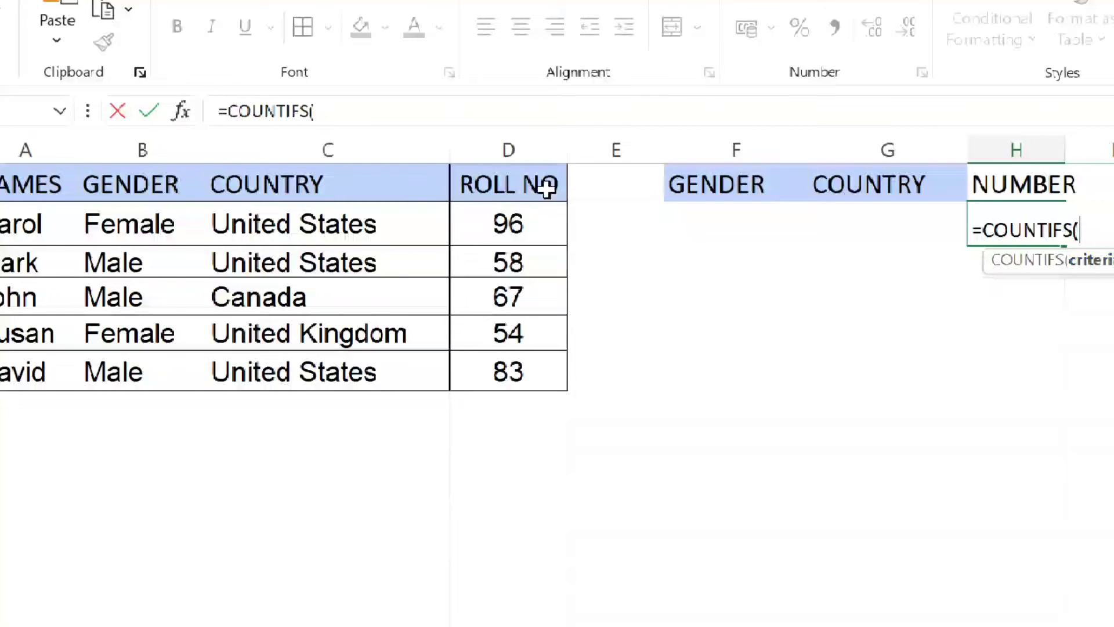
pyautogui.moveTo(129, 227); pyautogui.dragTo(147, 364)
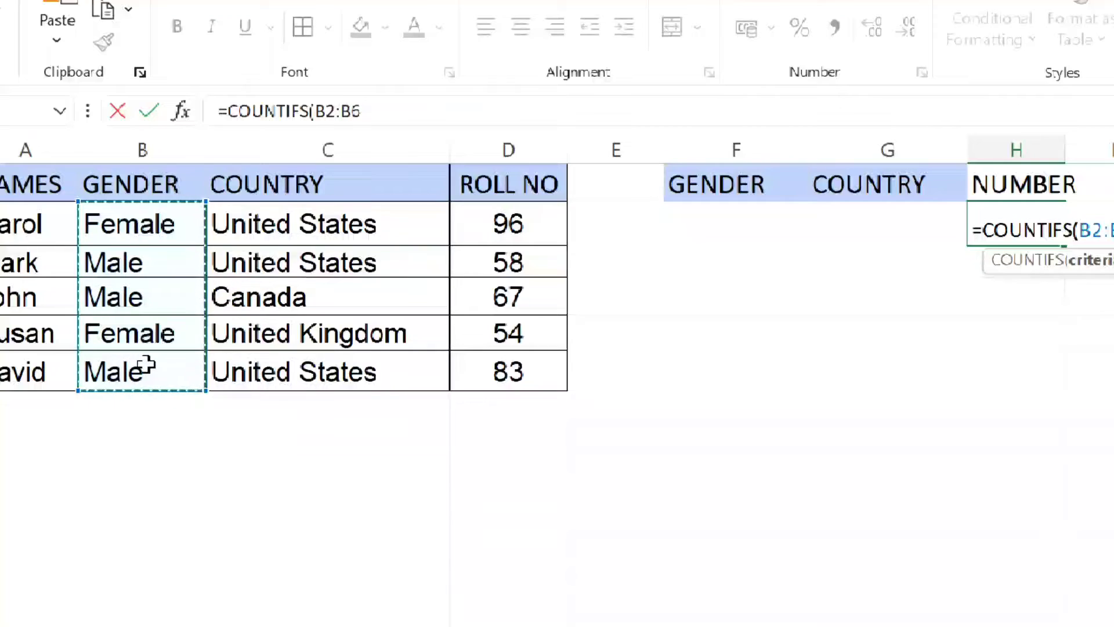
pyautogui.write(',')
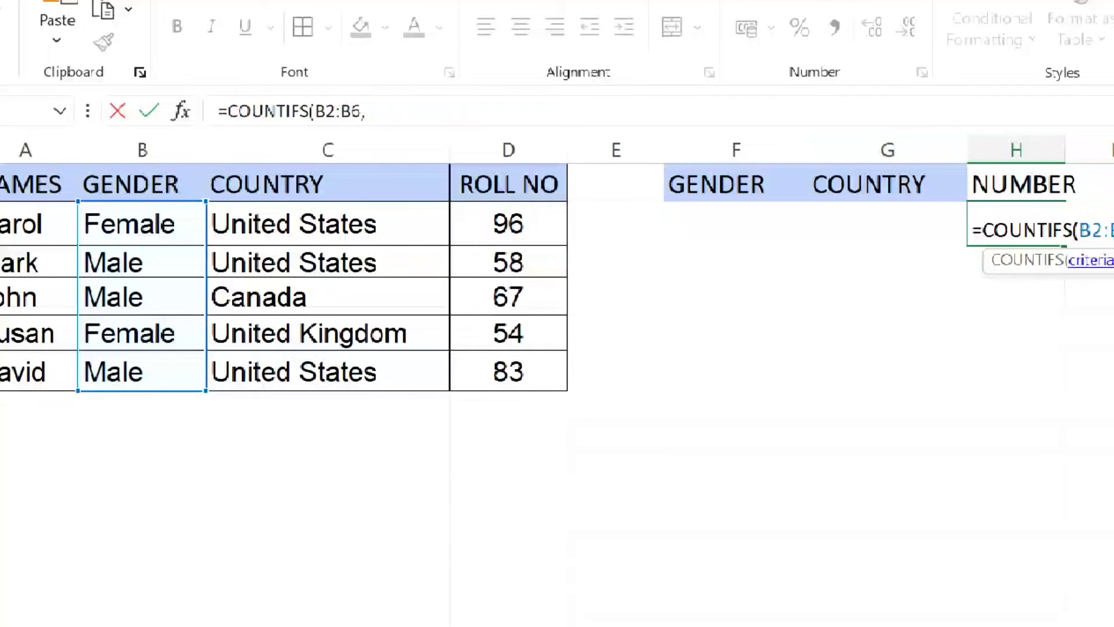
pyautogui.click(764, 235)
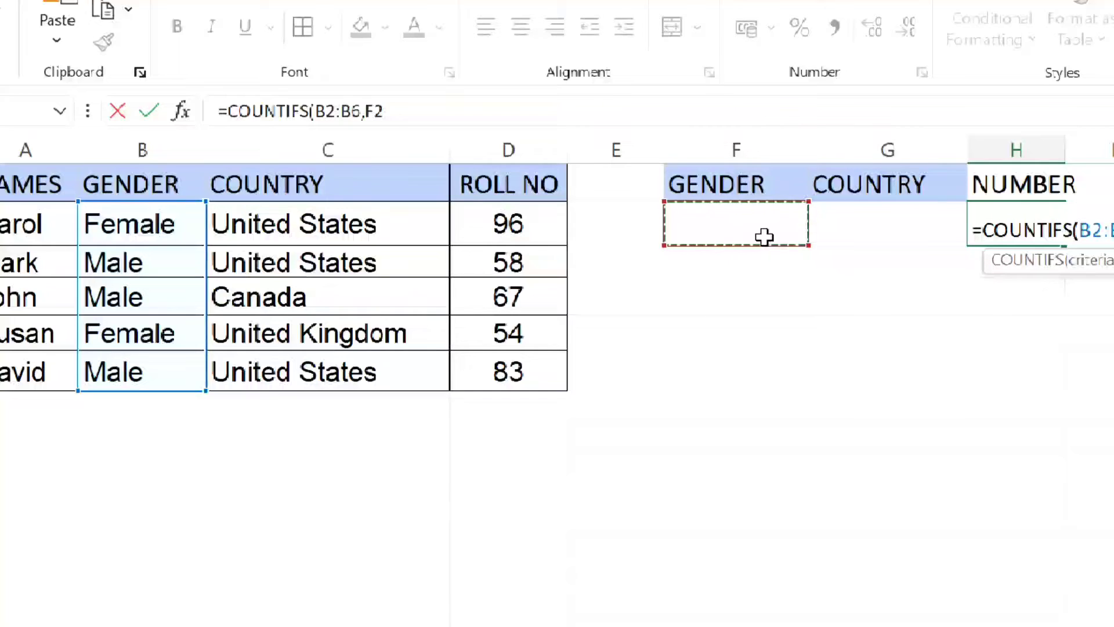
pyautogui.write(',')
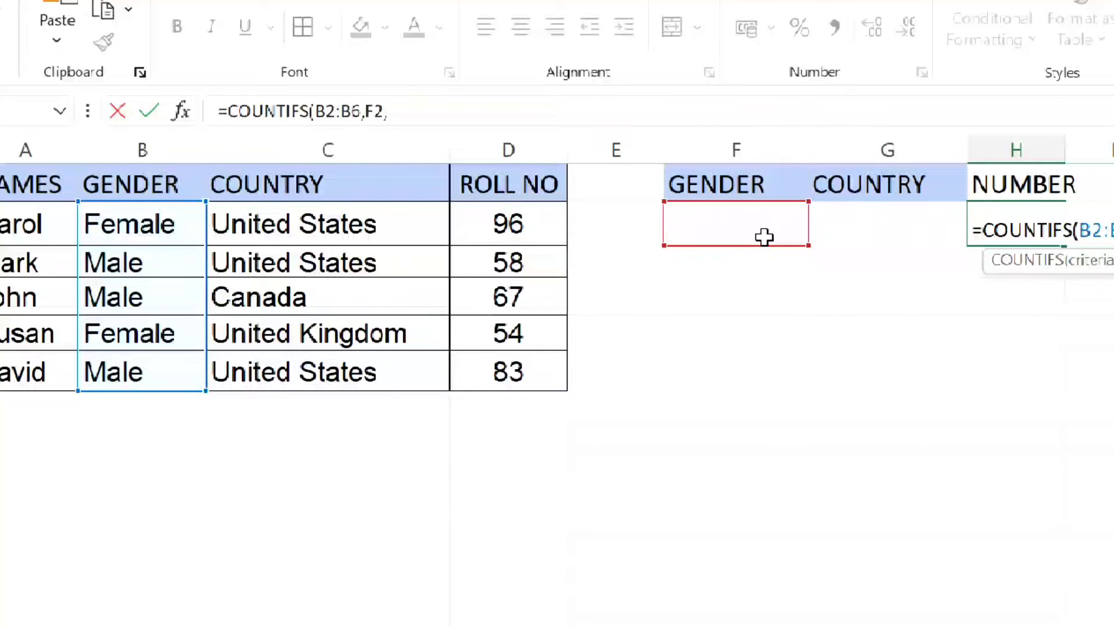
# - Complete the COUNTIFS formula with C2:C6 as the second criteria range and G2 as its criterion
pyautogui.moveTo(323, 224); pyautogui.dragTo(313, 372)
pyautogui.write(',')
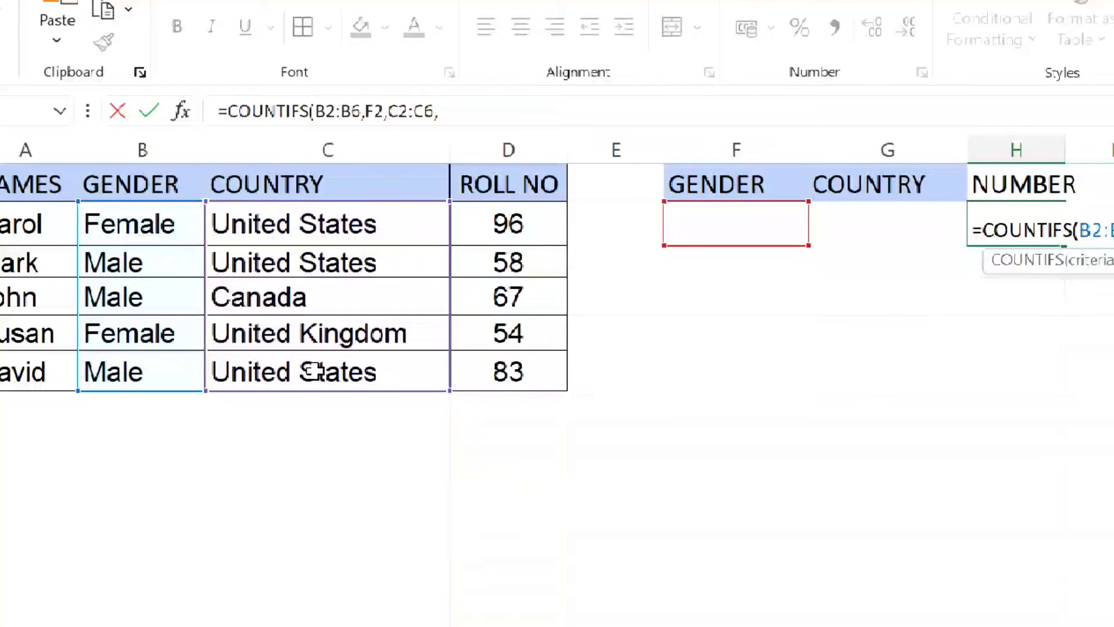
pyautogui.click(871, 233)
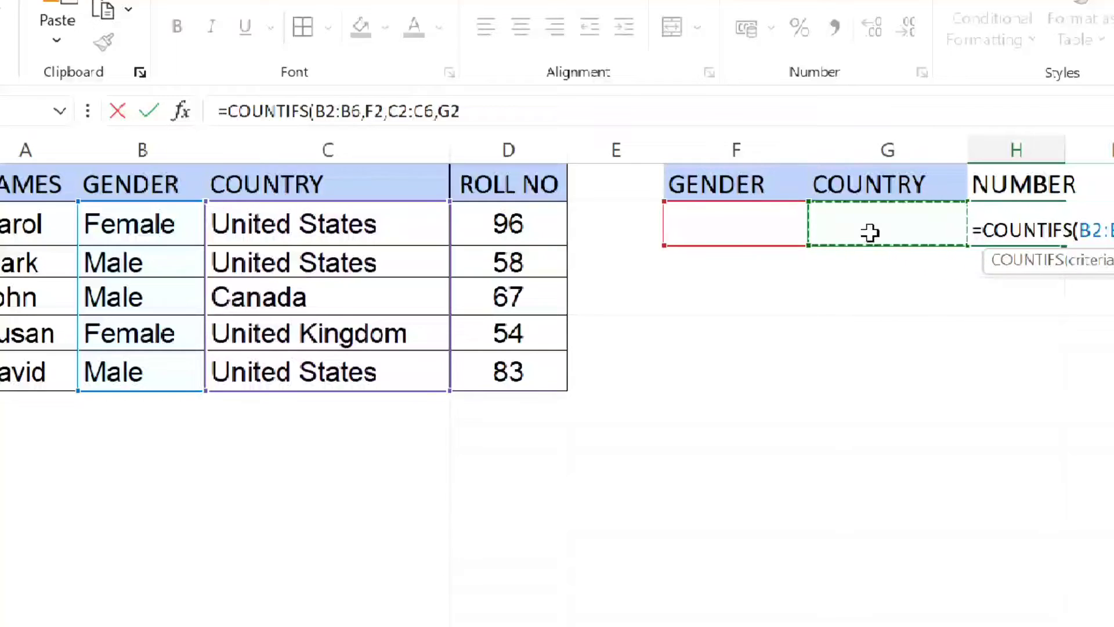
pyautogui.write(')')
pyautogui.press('Return')
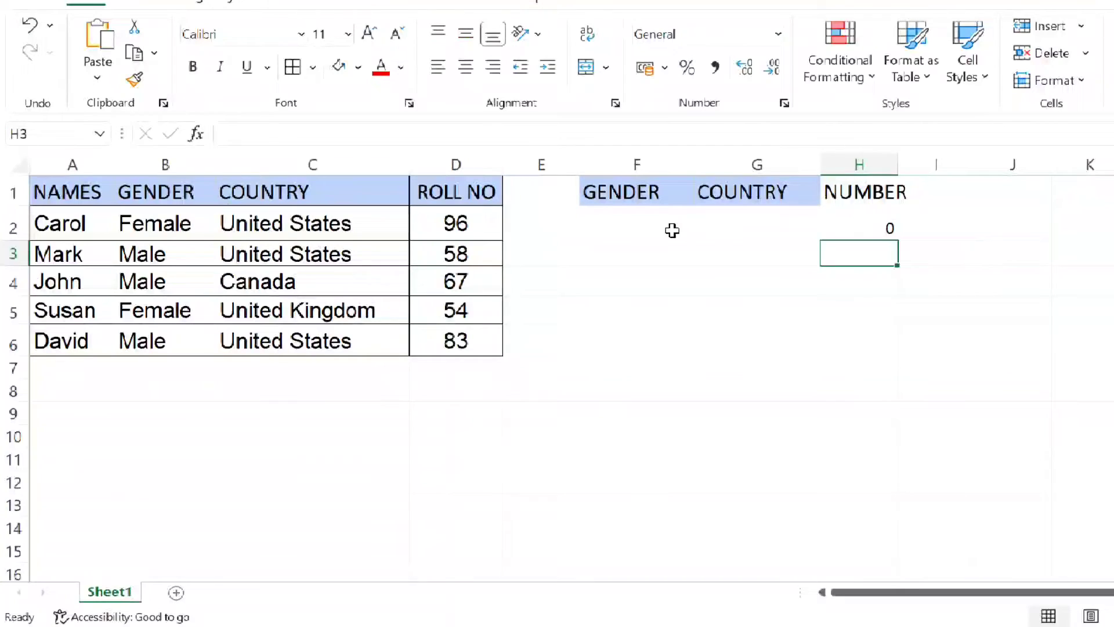
# - Enter FEMALE as the gender criterion in cell F2 and UNITED STATES as the country criterion in G2
pyautogui.click(672, 230)
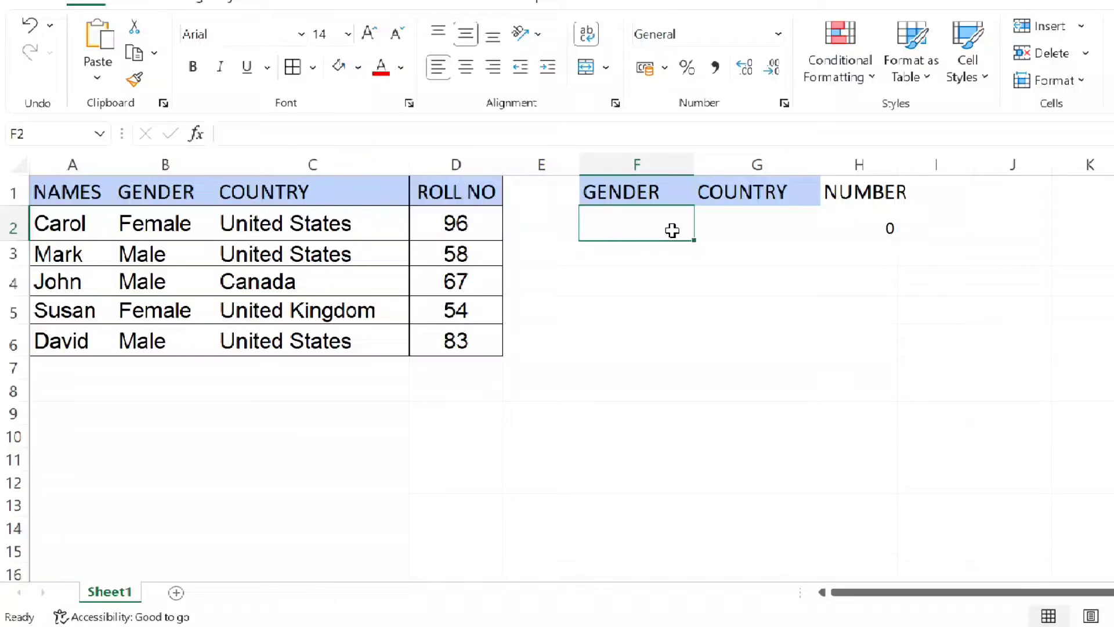
pyautogui.write('FEMALE')
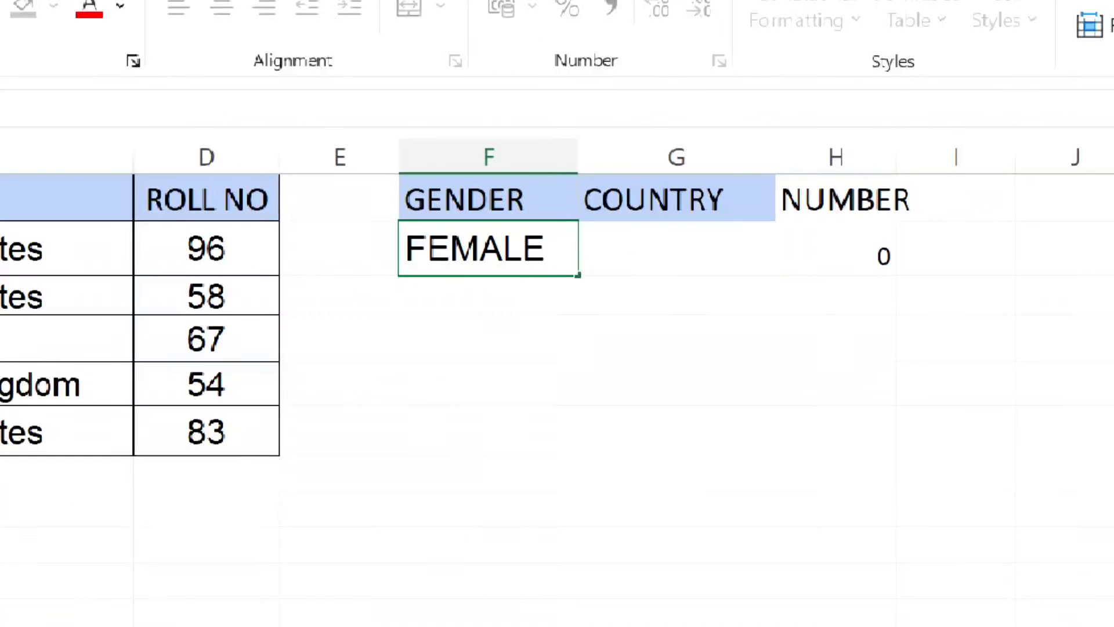
pyautogui.press('Tab')
pyautogui.write('U')
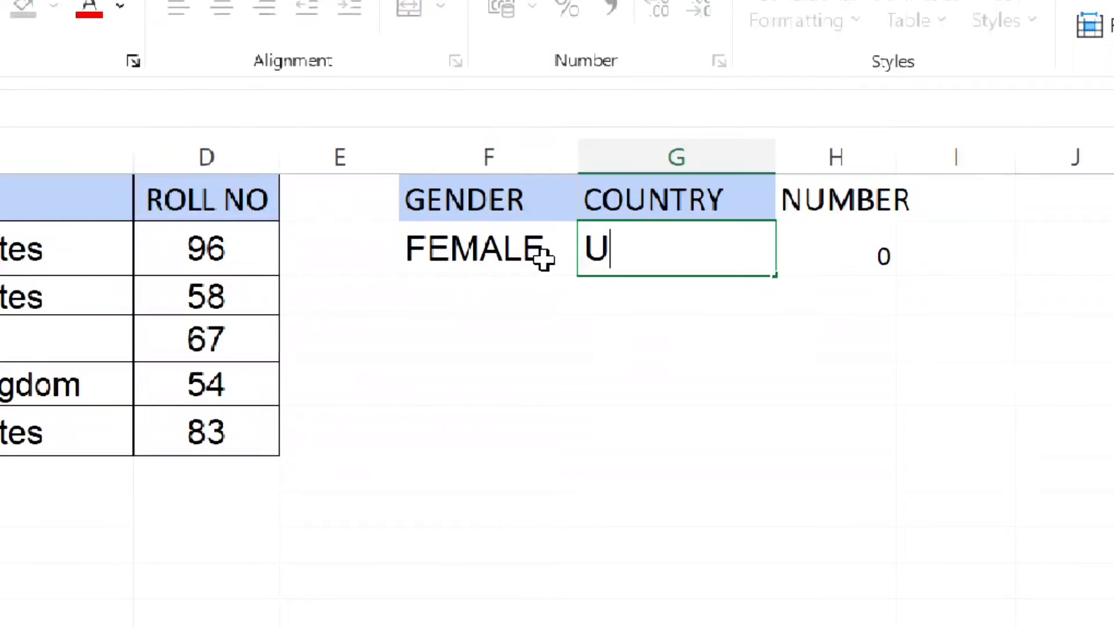
pyautogui.write('NITED S')
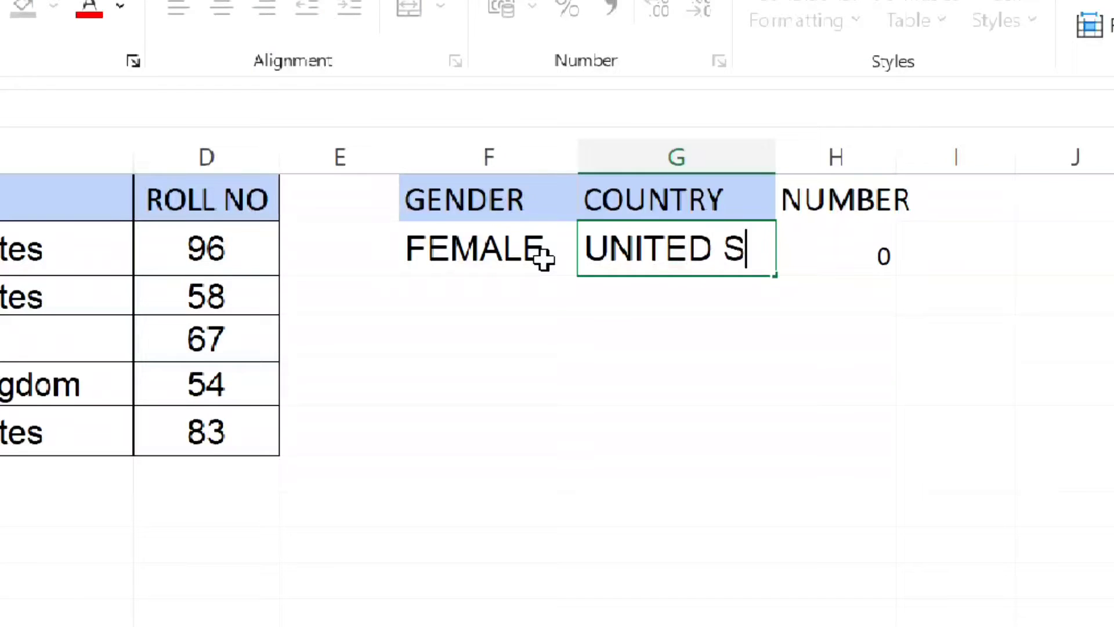
pyautogui.write('TATES')
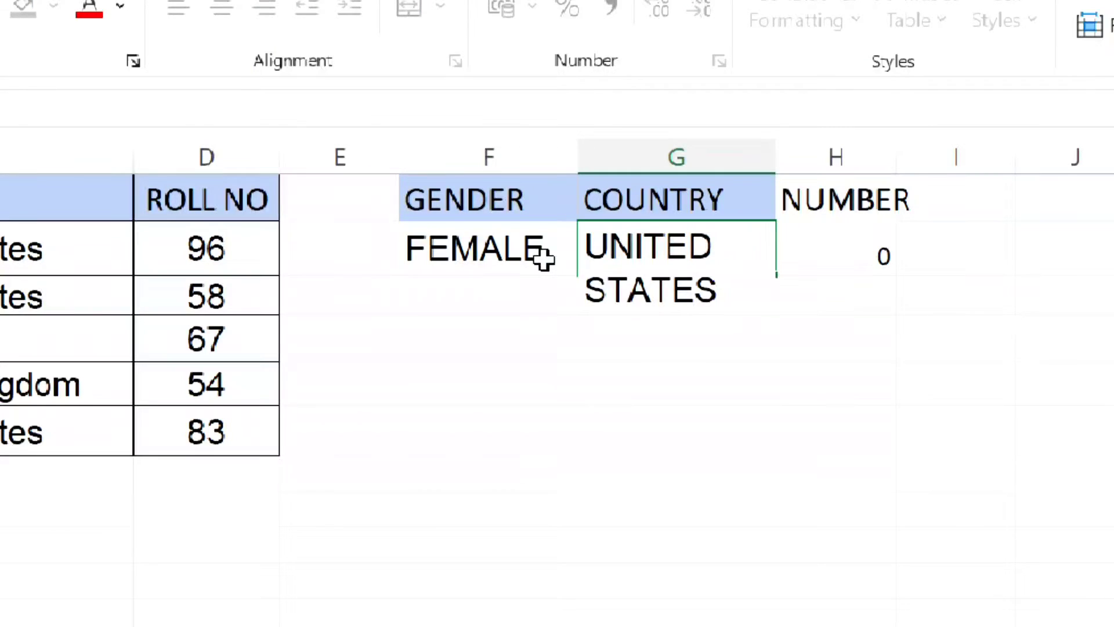
pyautogui.press('Return')
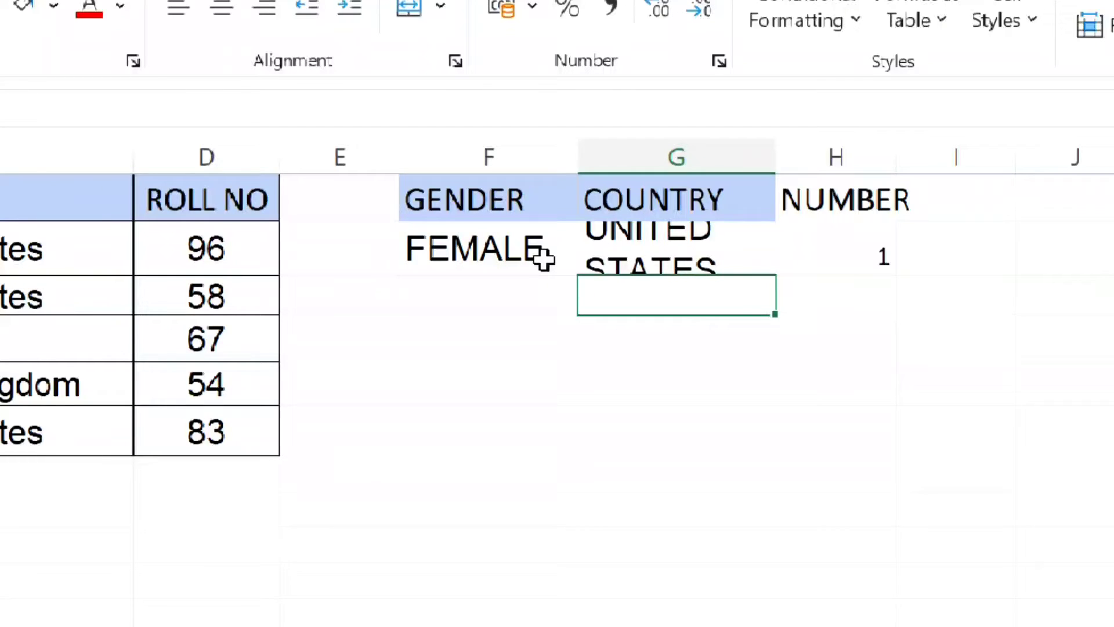
# - Replace the gender criterion in cell F2 with MALE
pyautogui.click(543, 257)
pyautogui.write('MALE')
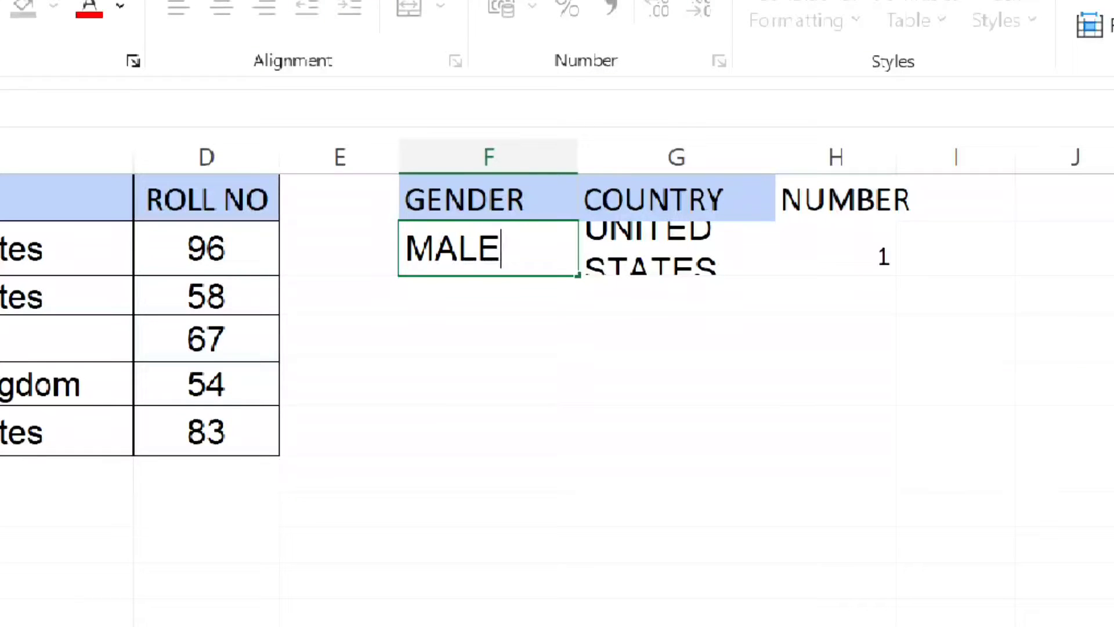
pyautogui.press('Return')
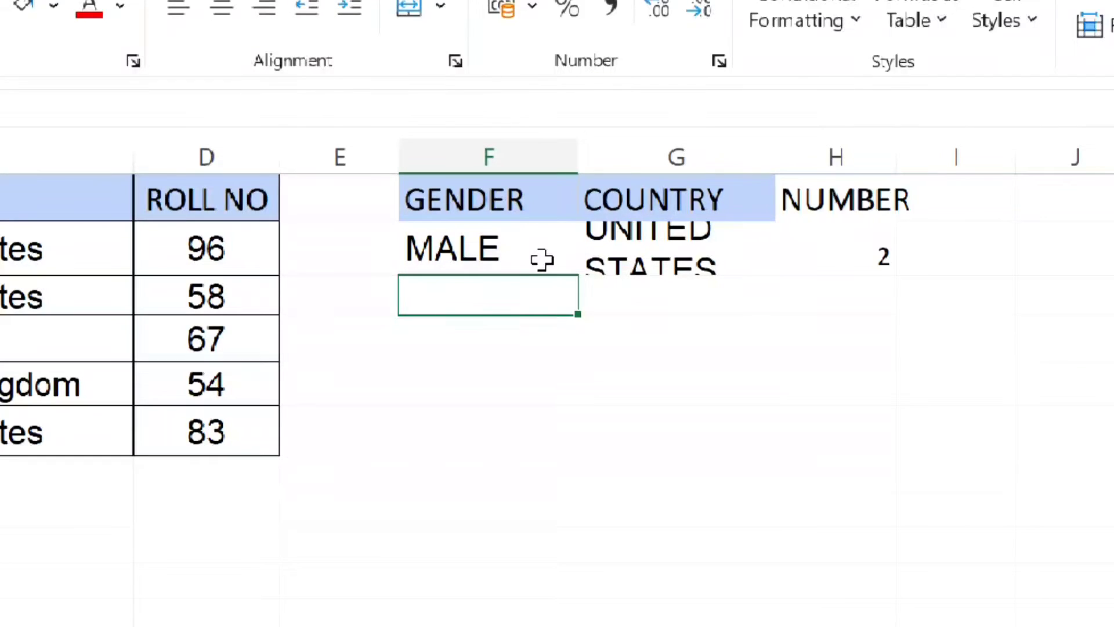
# - Widen column G and clear the country criterion, count formula and gender criterion from cells G2, H2 and F2
pyautogui.moveTo(778, 150); pyautogui.dragTo(836, 142)
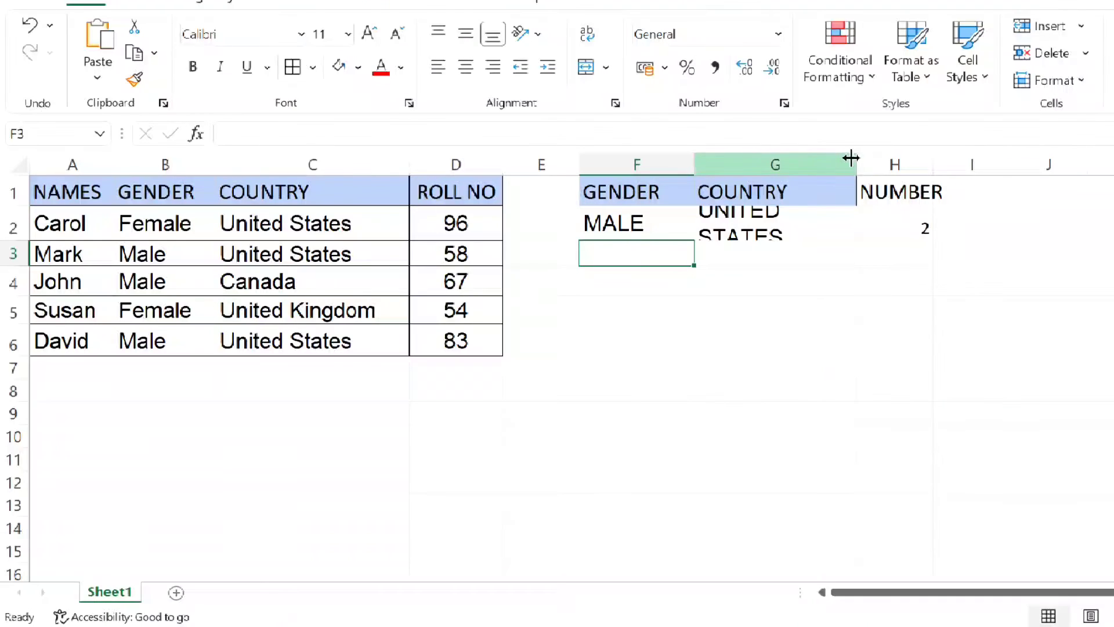
pyautogui.moveTo(851, 157); pyautogui.dragTo(847, 158)
pyautogui.click(825, 218)
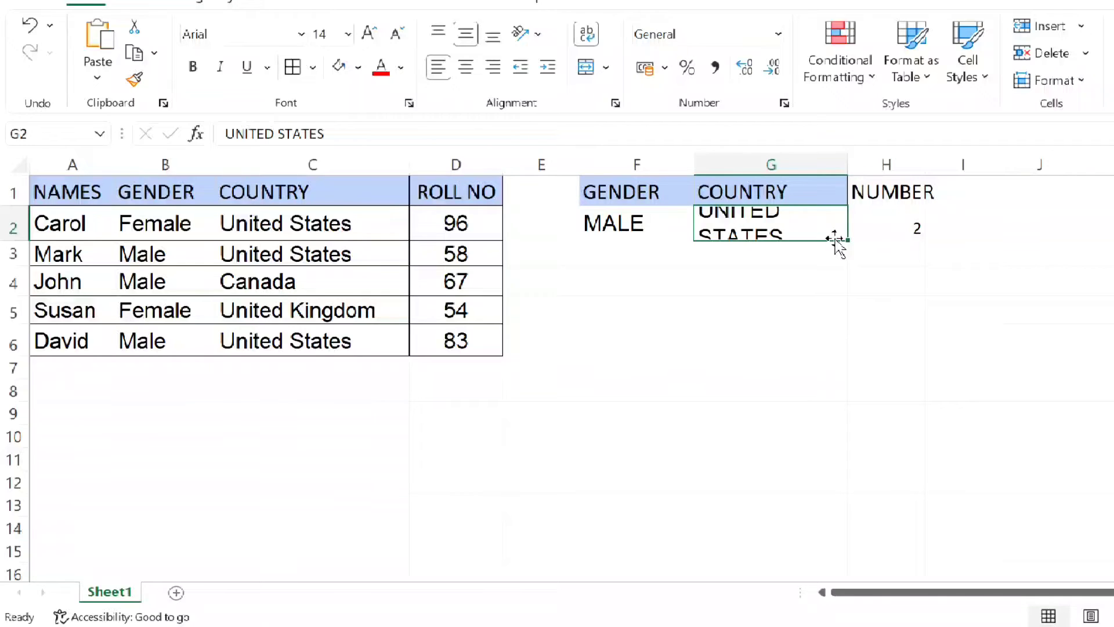
pyautogui.press('Delete')
pyautogui.click(890, 230)
pyautogui.press('Delete')
pyautogui.click(645, 229)
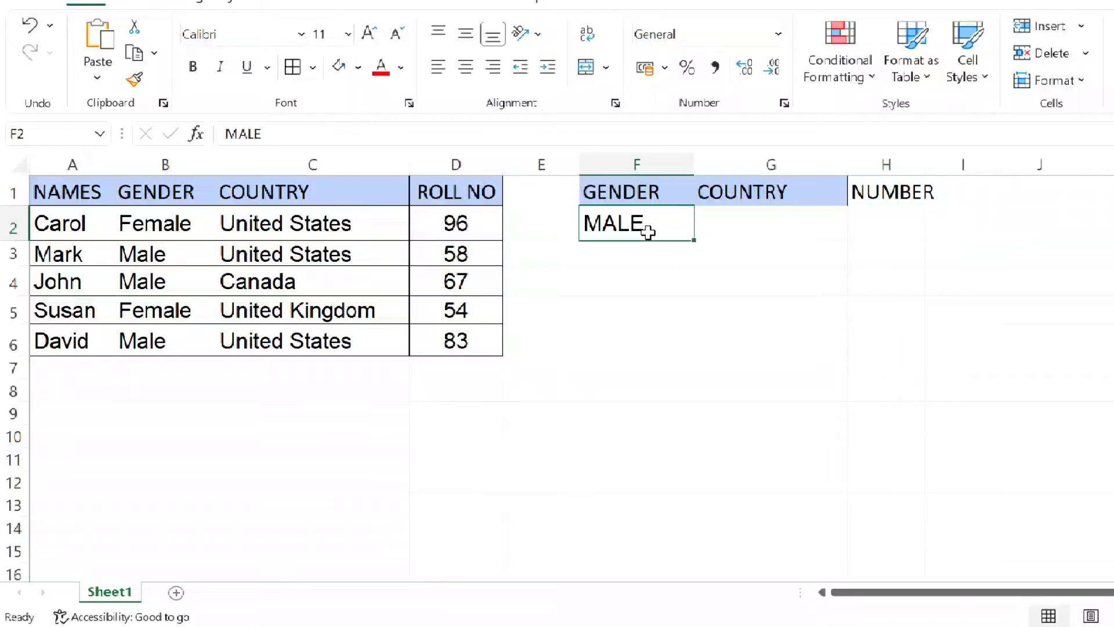
pyautogui.press('Delete')
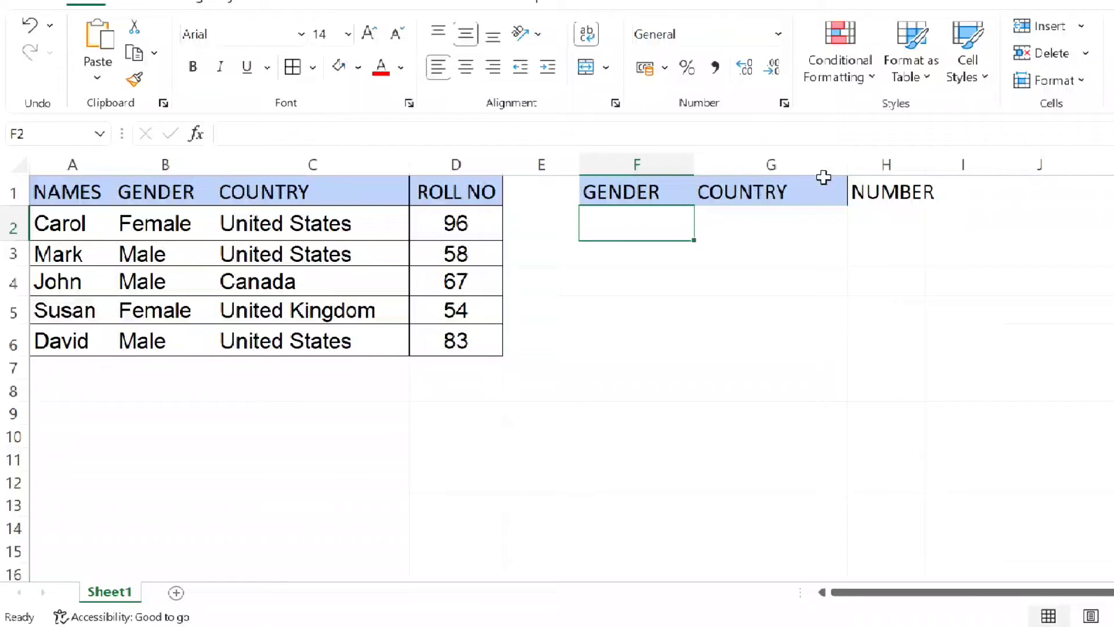
# - Delete the NUMBER, COUNTRY and GENDER headers from cells H1, G1 and F1
pyautogui.click(873, 194)
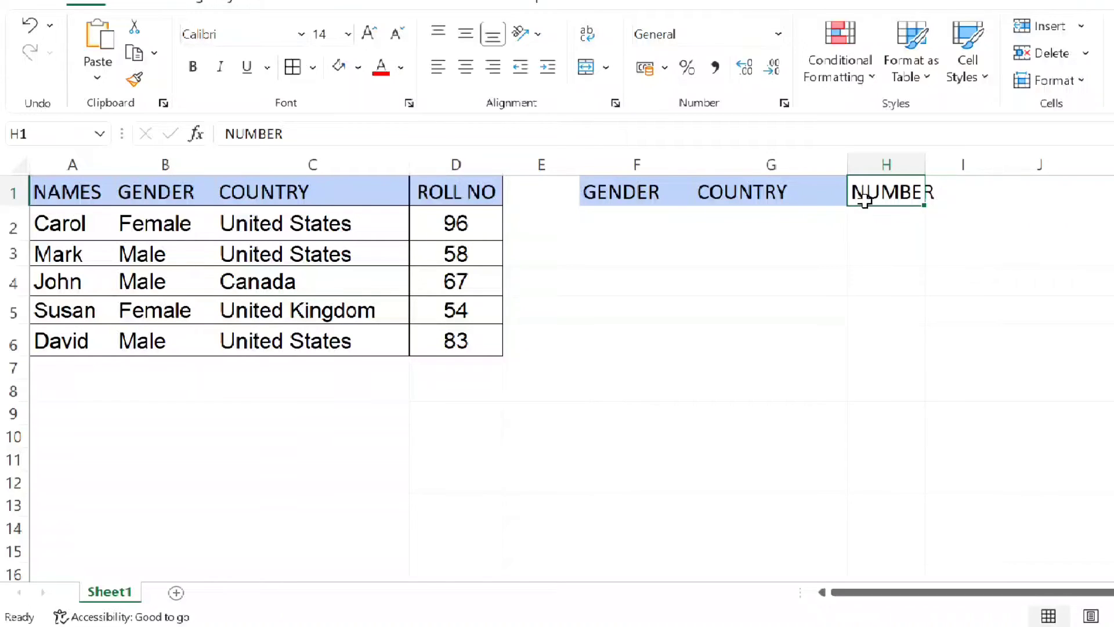
pyautogui.press('Delete')
pyautogui.click(822, 198)
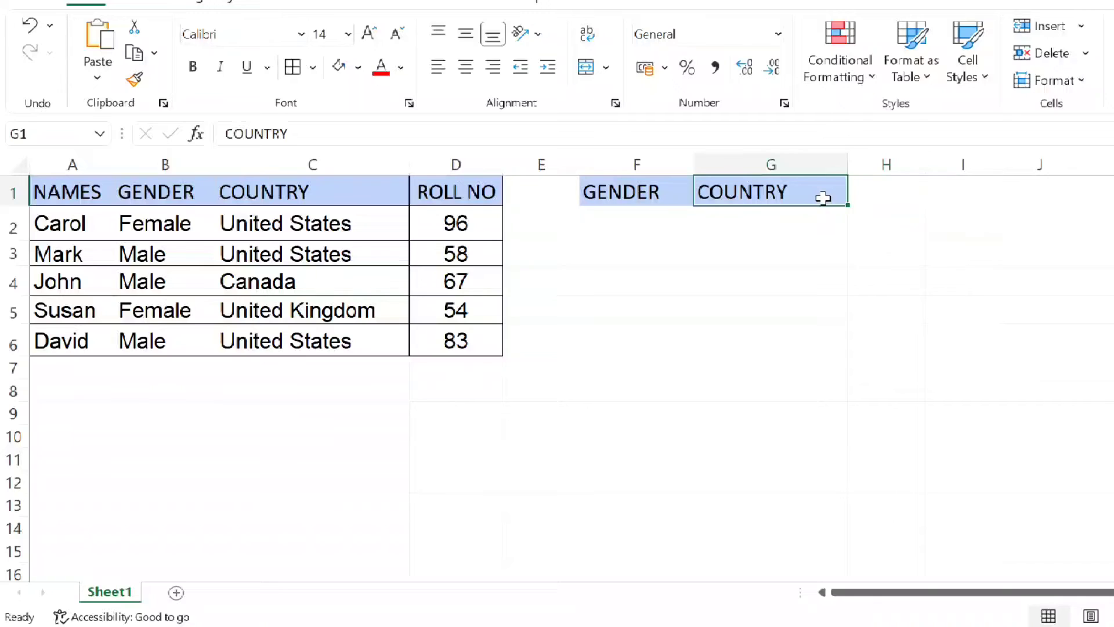
pyautogui.press('Delete')
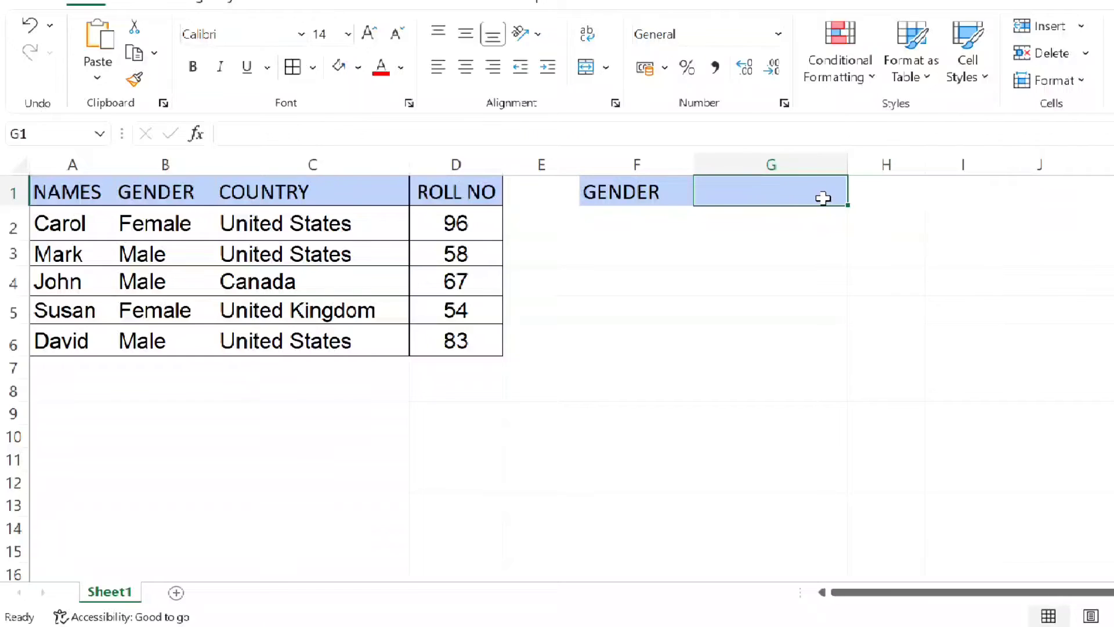
pyautogui.click(636, 197)
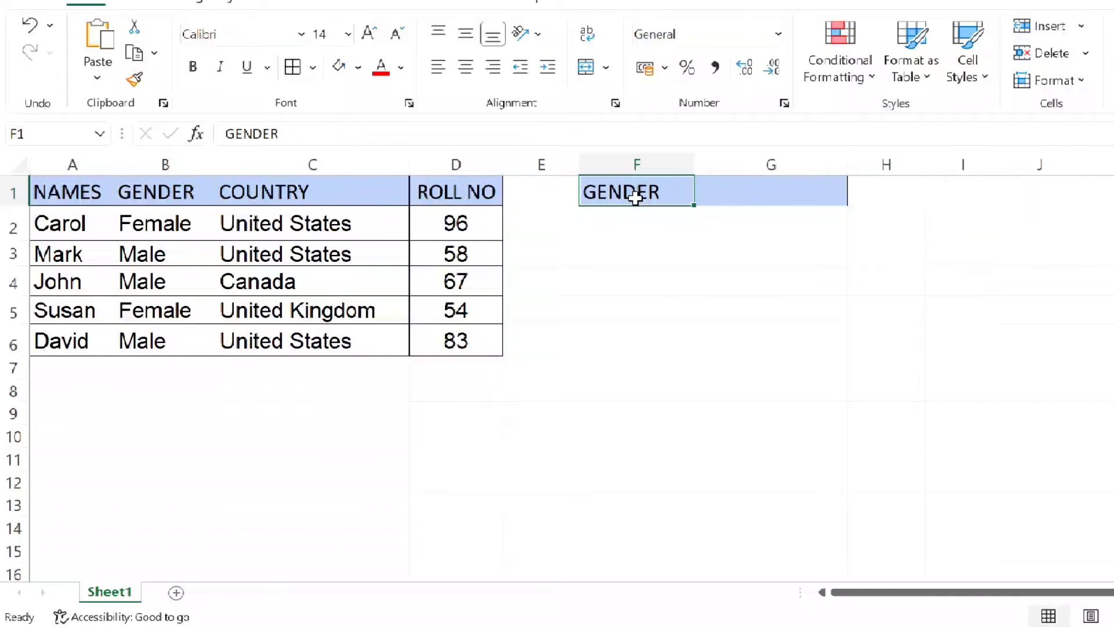
pyautogui.press('Delete')
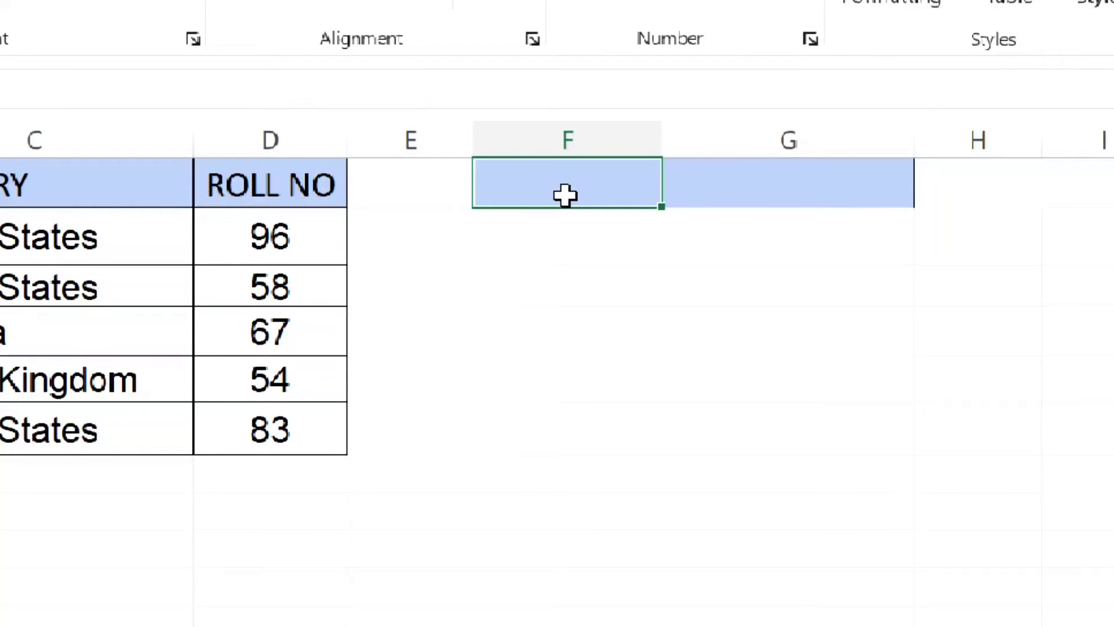
pyautogui.write('JOHN')
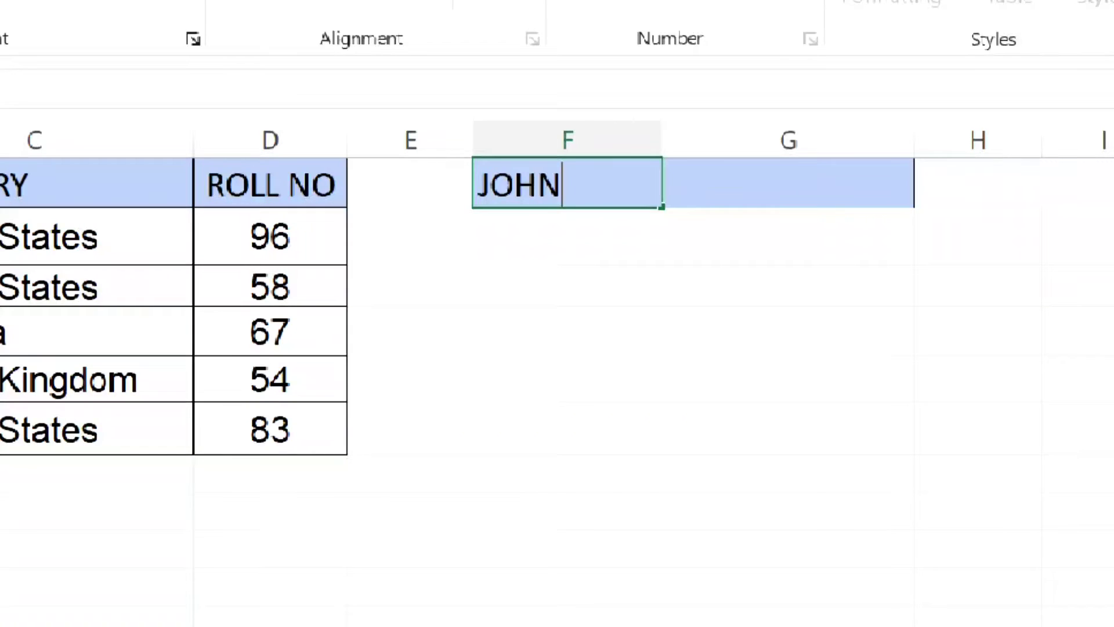
pyautogui.press('BackSpace')
pyautogui.press('BackSpace')
pyautogui.press('BackSpace')
pyautogui.press('BackSpace')
pyautogui.press('BackSpace')
pyautogui.write('JOHN')
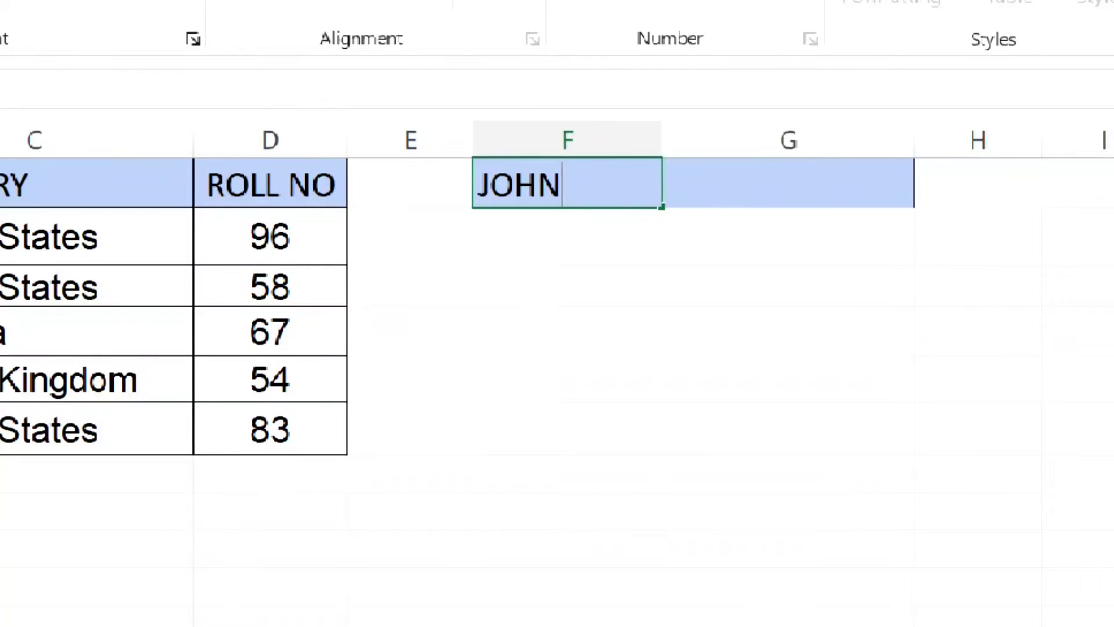
# - Enter the name from cell A4 in capitals in F1 and start a VLOOKUP formula in G1 with F1 as lookup value
pyautogui.press('Tab')
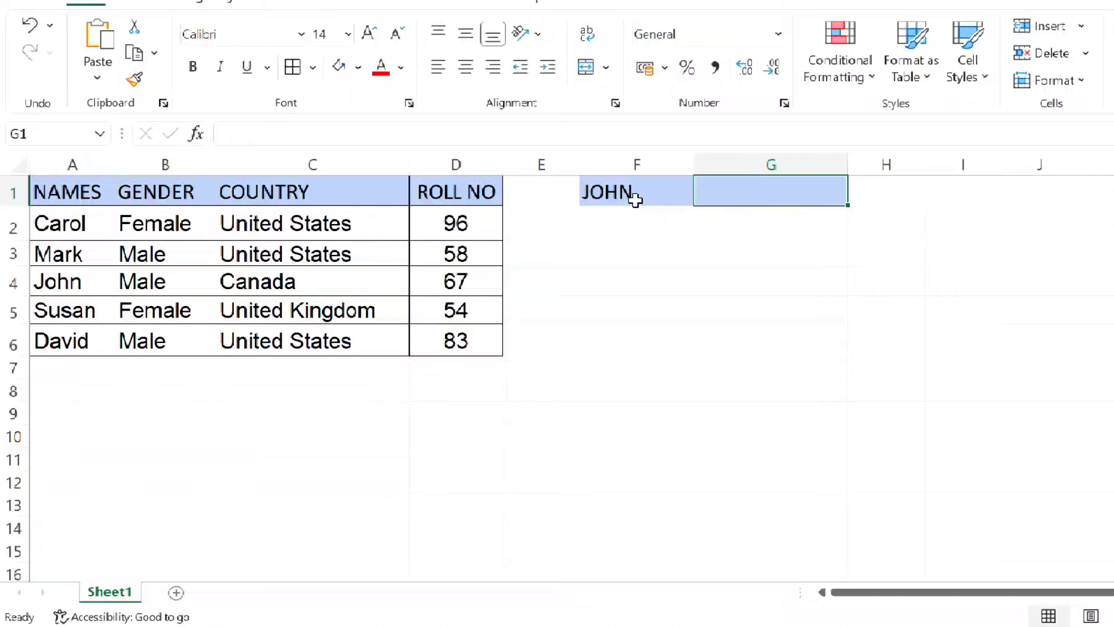
pyautogui.write('=VLO')
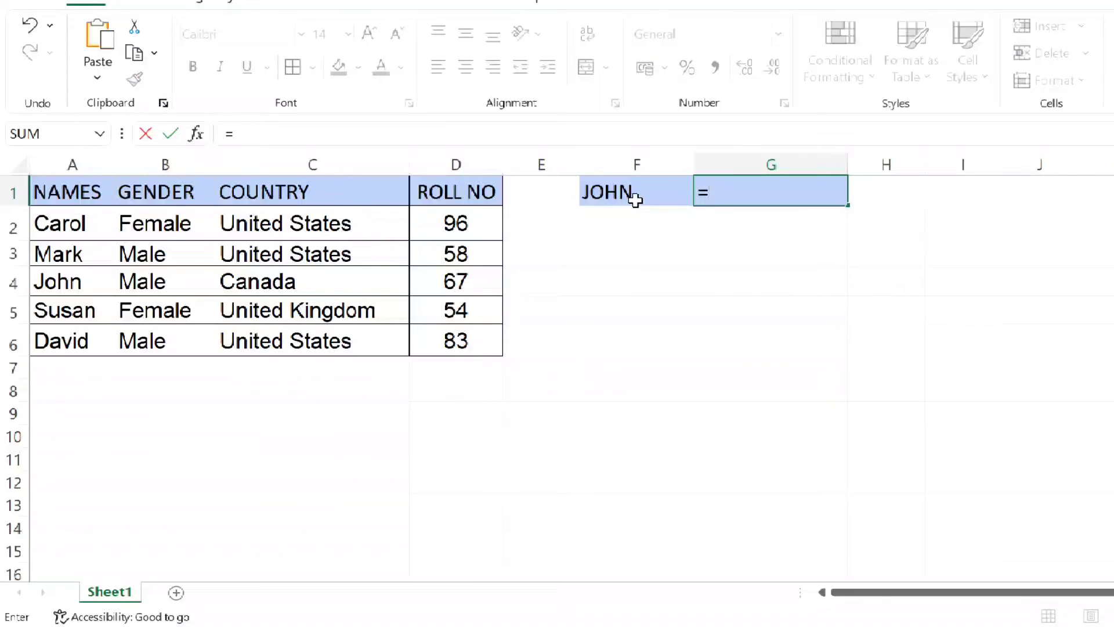
pyautogui.write('OKU')
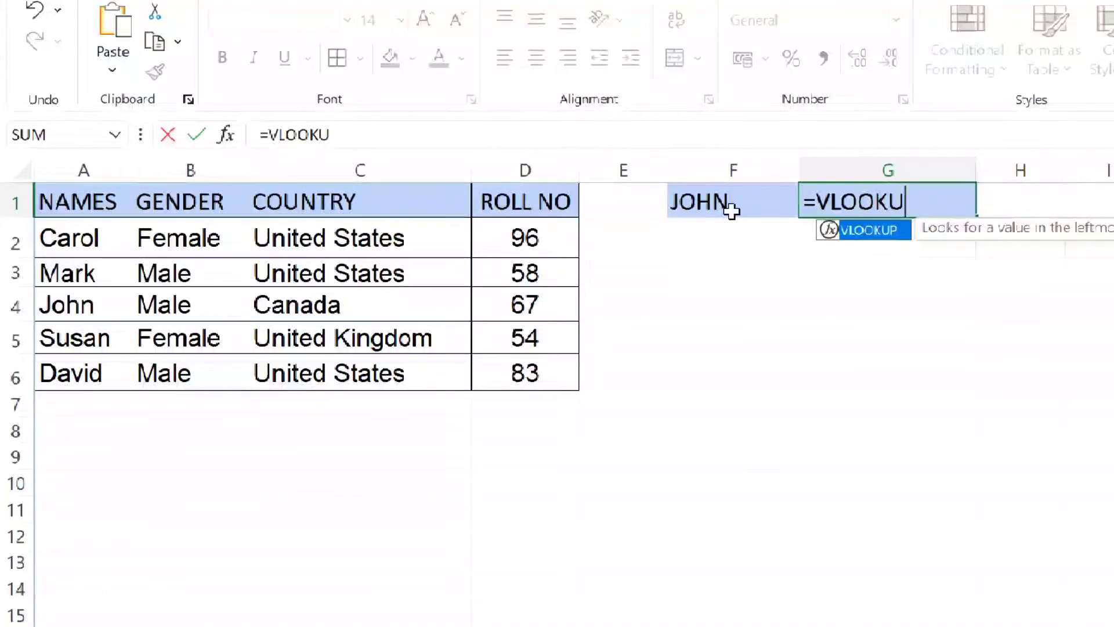
pyautogui.write('P(')
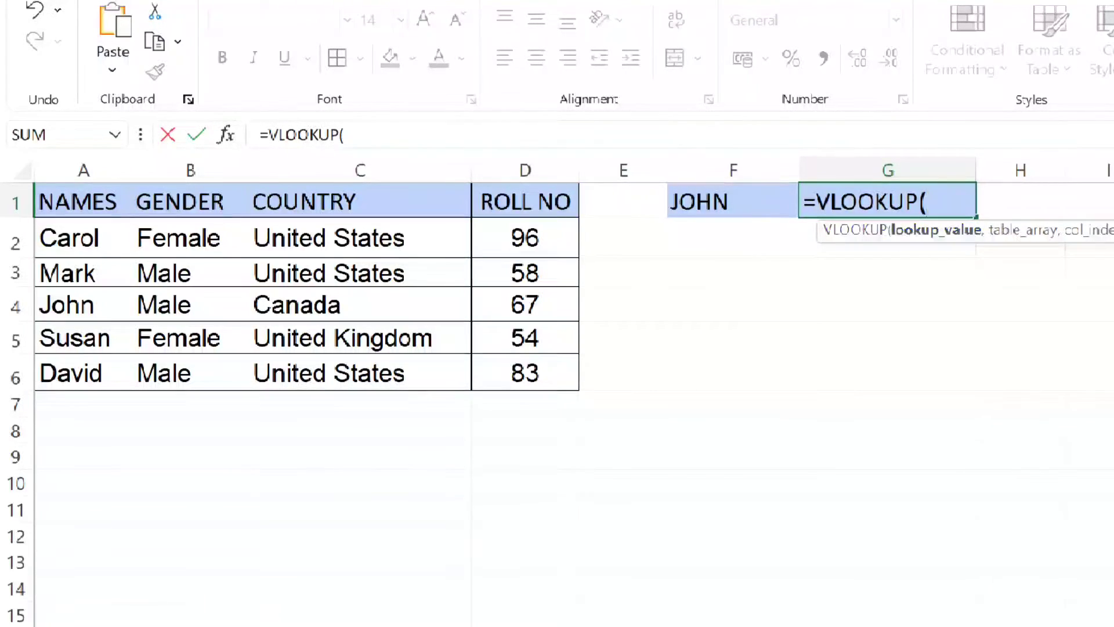
pyautogui.click(737, 196)
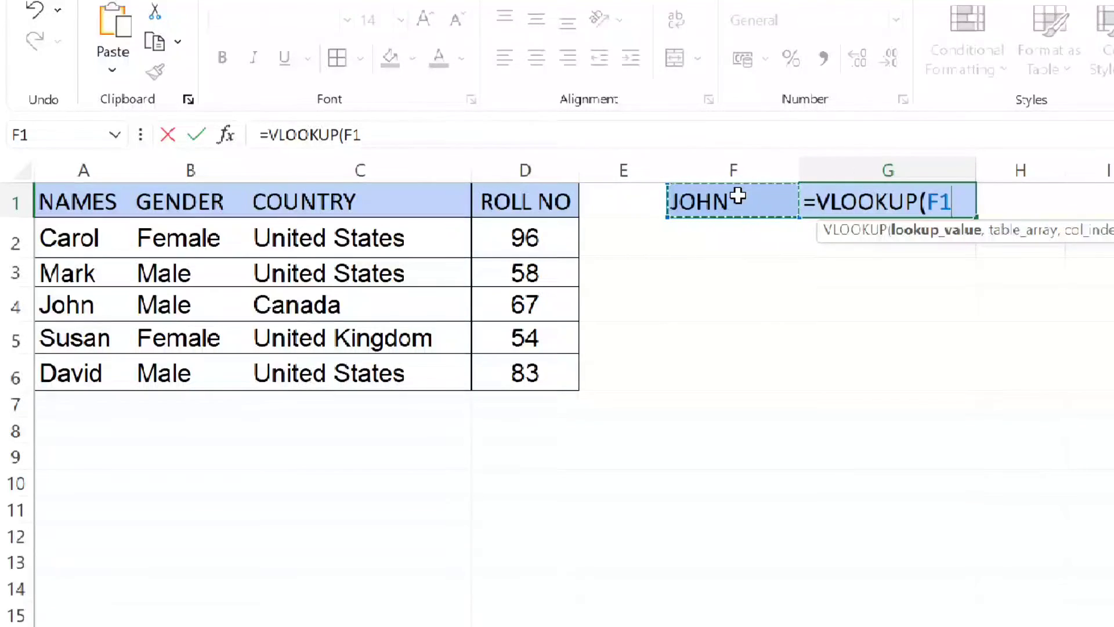
pyautogui.write(',')
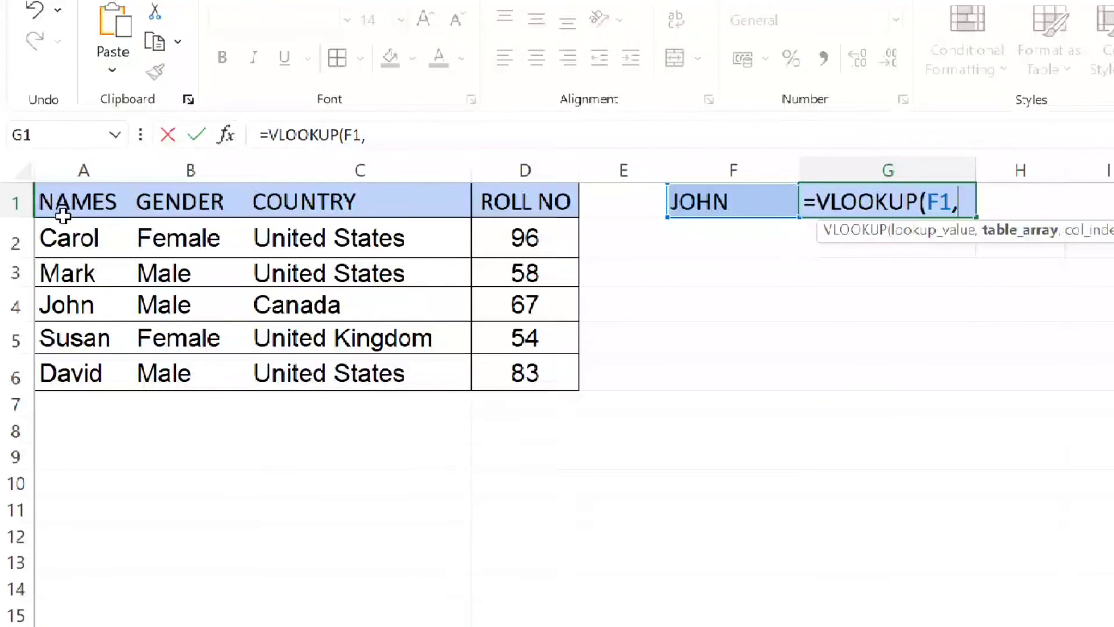
# - Set the table array of the VLOOKUP formula in G1 to the full table range A1:D6
pyautogui.moveTo(63, 206); pyautogui.dragTo(506, 373)
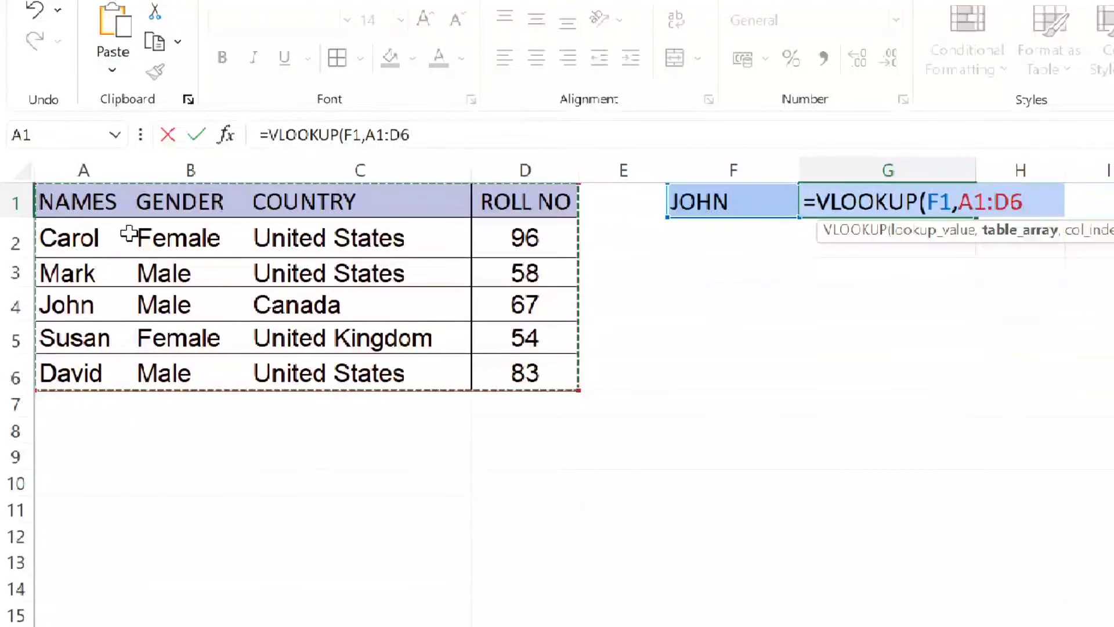
pyautogui.moveTo(146, 194); pyautogui.dragTo(502, 379)
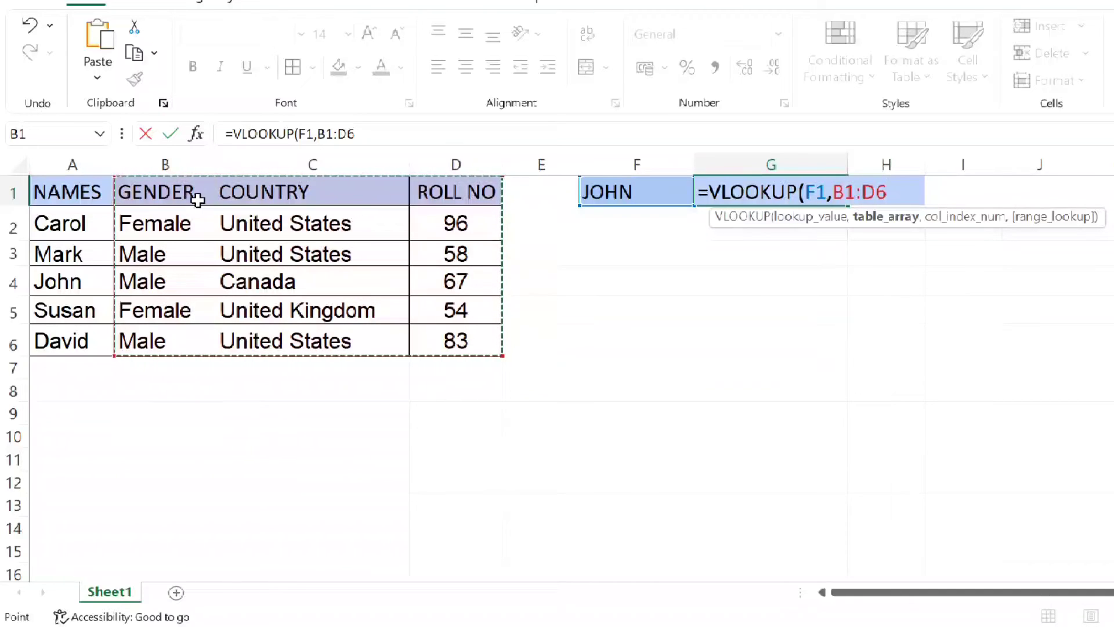
pyautogui.click(46, 156)
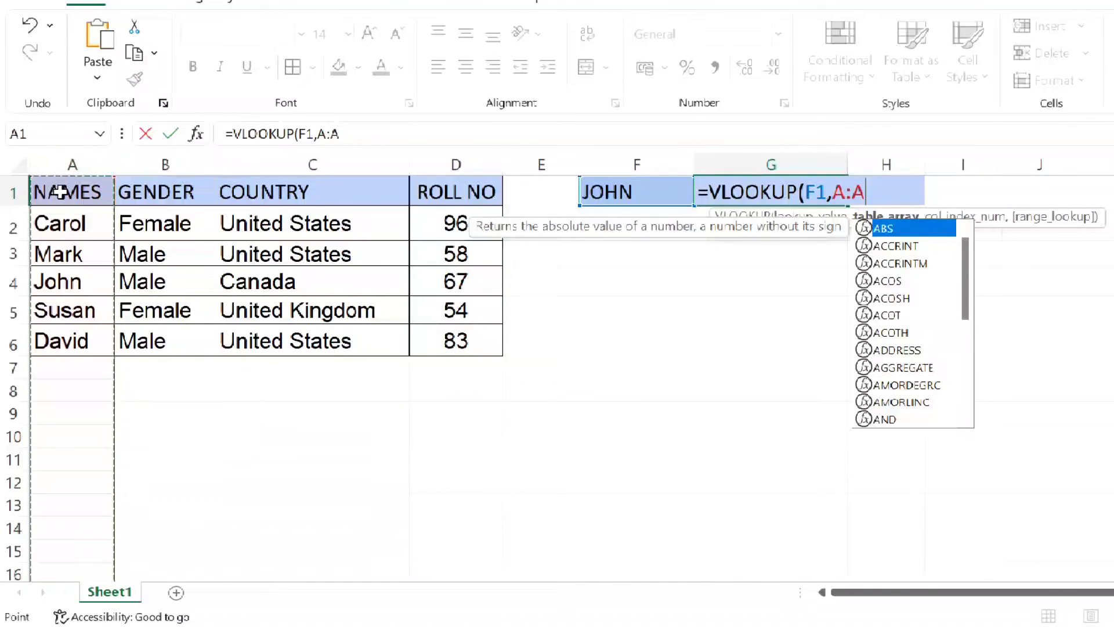
pyautogui.moveTo(46, 184); pyautogui.dragTo(425, 331)
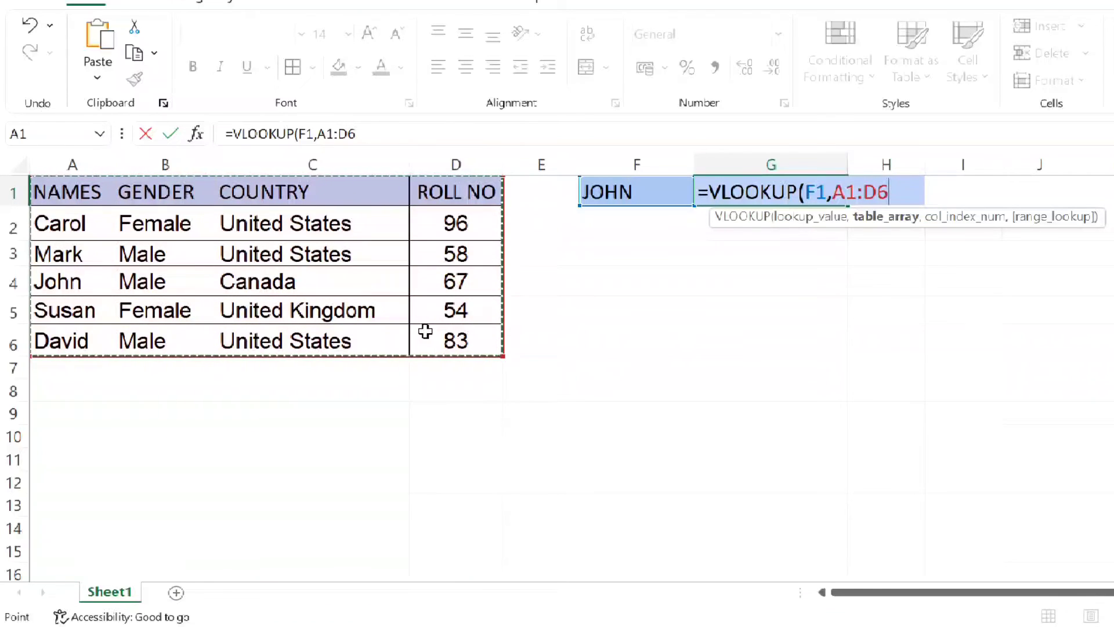
pyautogui.write(',')
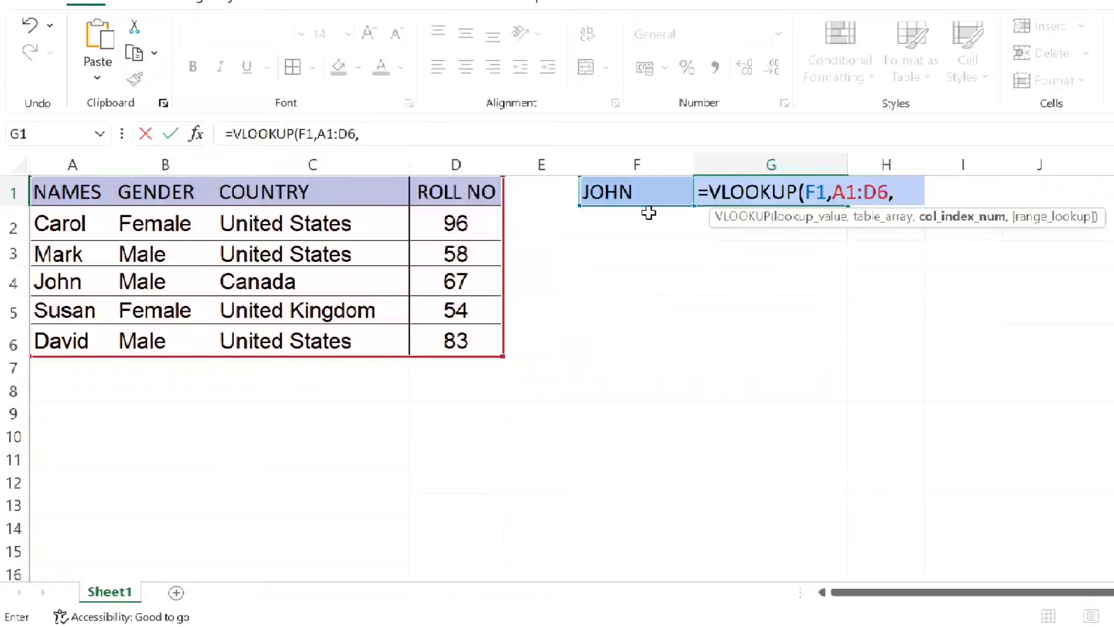
pyautogui.click(102, 168)
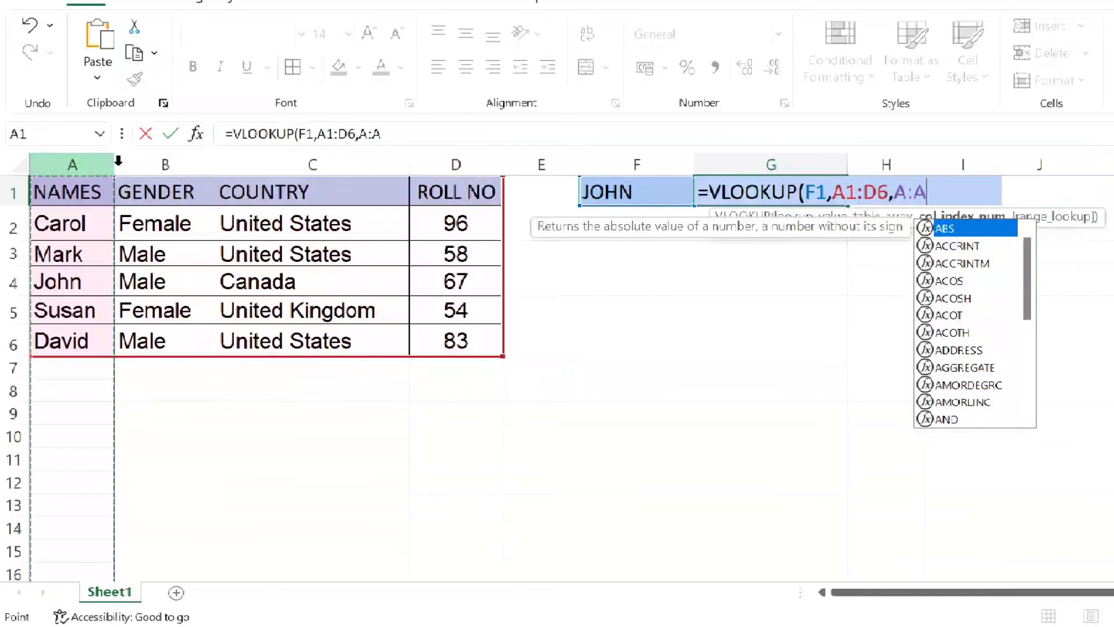
pyautogui.click(166, 164)
pyautogui.click(243, 153)
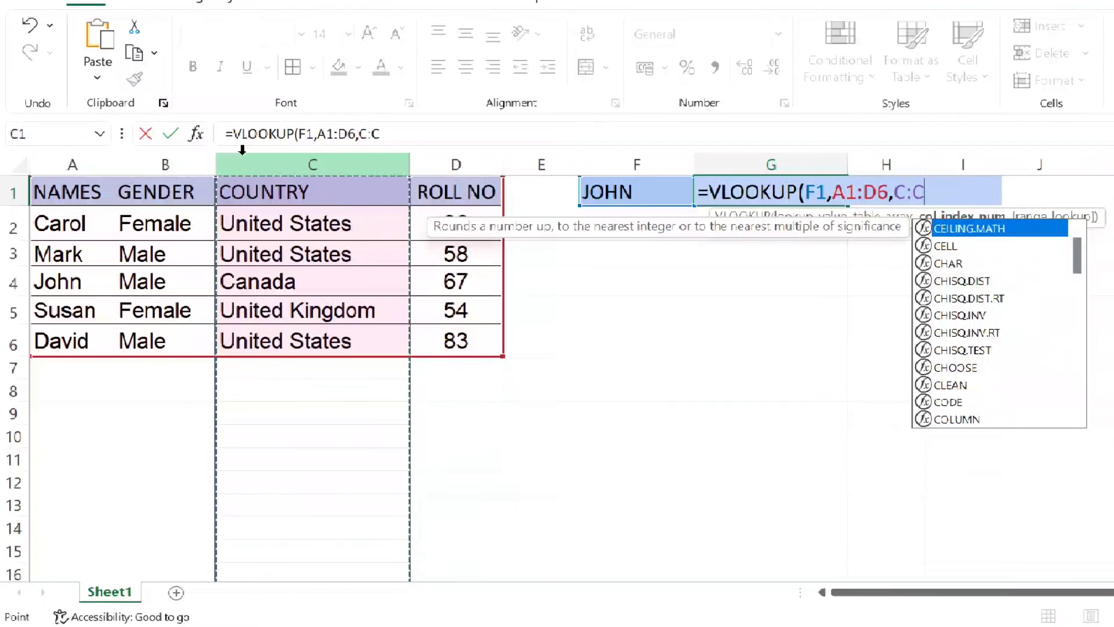
pyautogui.press('BackSpace')
pyautogui.press('BackSpace')
pyautogui.press('BackSpace')
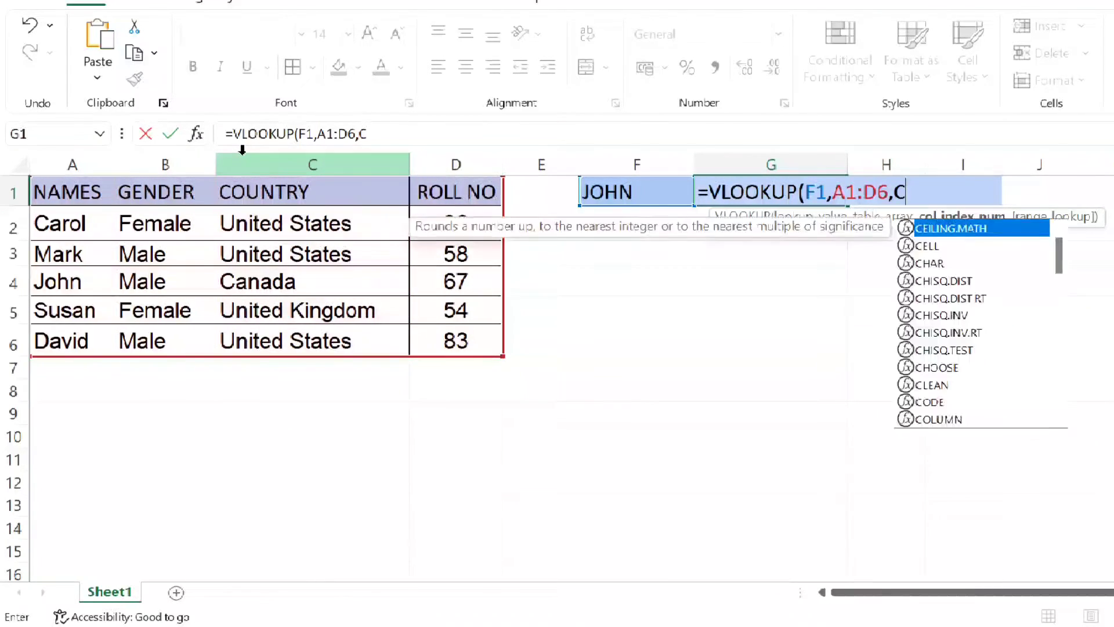
# - Set the column index of the VLOOKUP formula in G1 to 3 for the COUNTRY column
pyautogui.write('3')
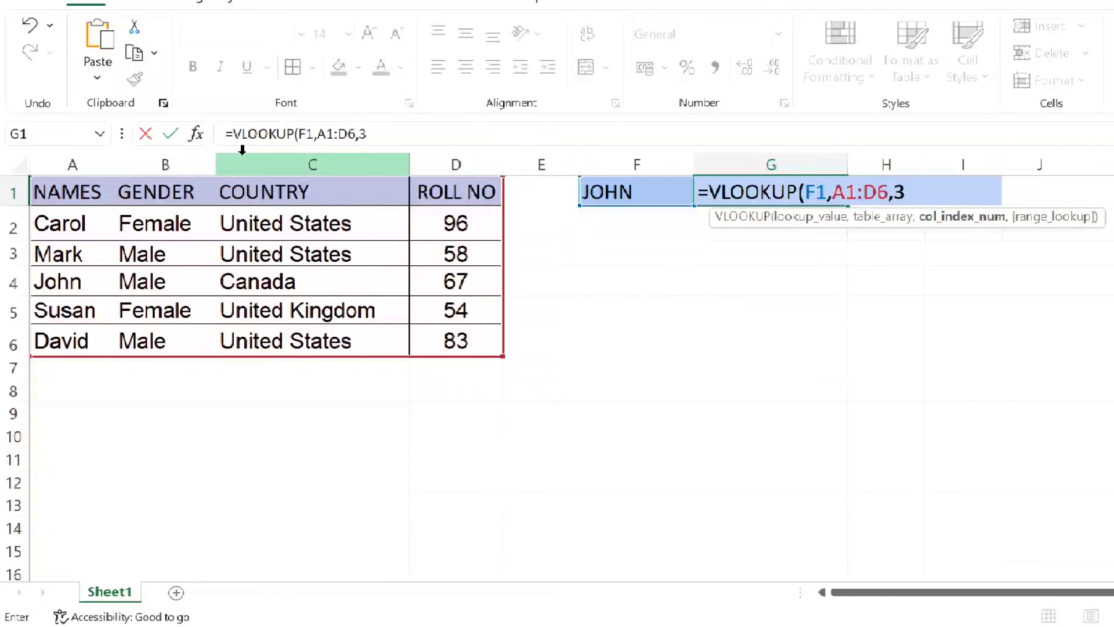
pyautogui.write(',')
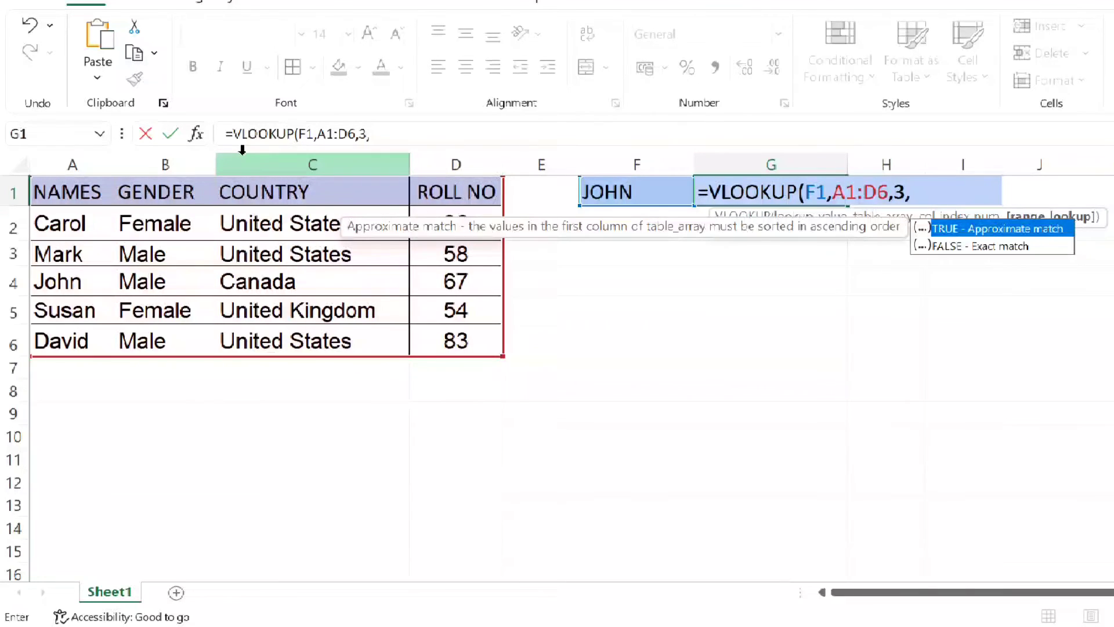
pyautogui.write('0')
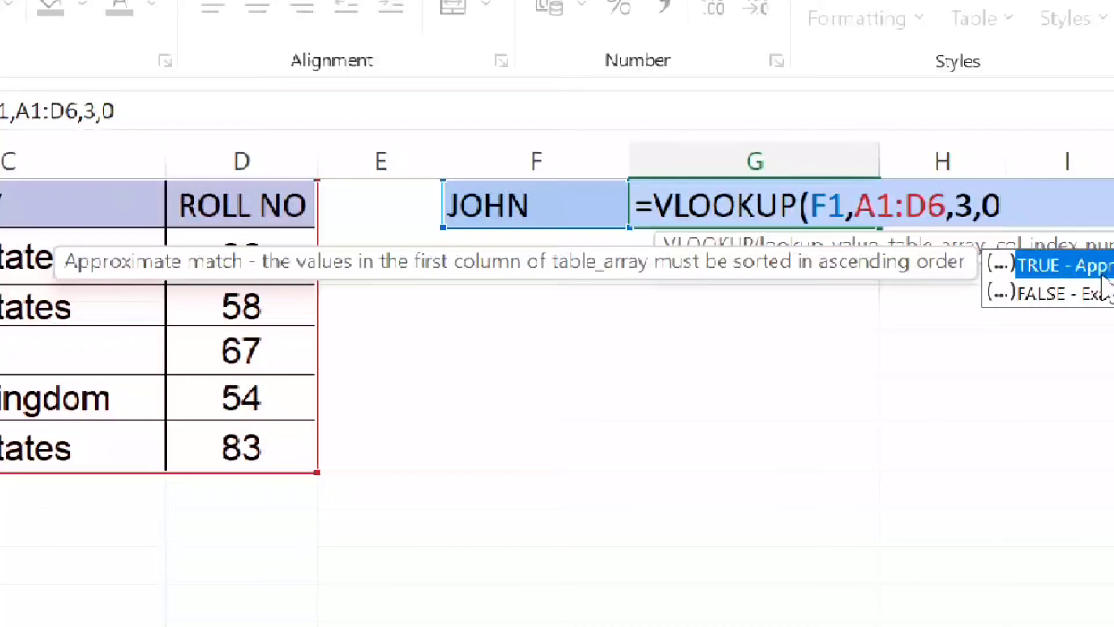
pyautogui.press('BackSpace')
pyautogui.write('FALSE')
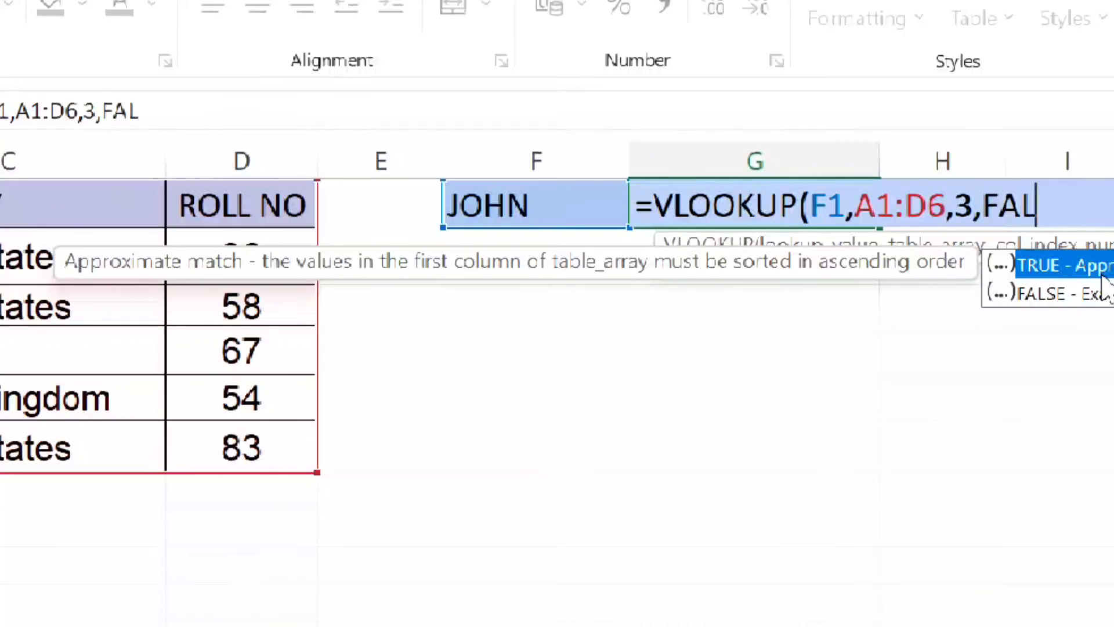
pyautogui.press('BackSpace')
pyautogui.press('BackSpace')
pyautogui.press('BackSpace')
pyautogui.press('BackSpace')
pyautogui.press('BackSpace')
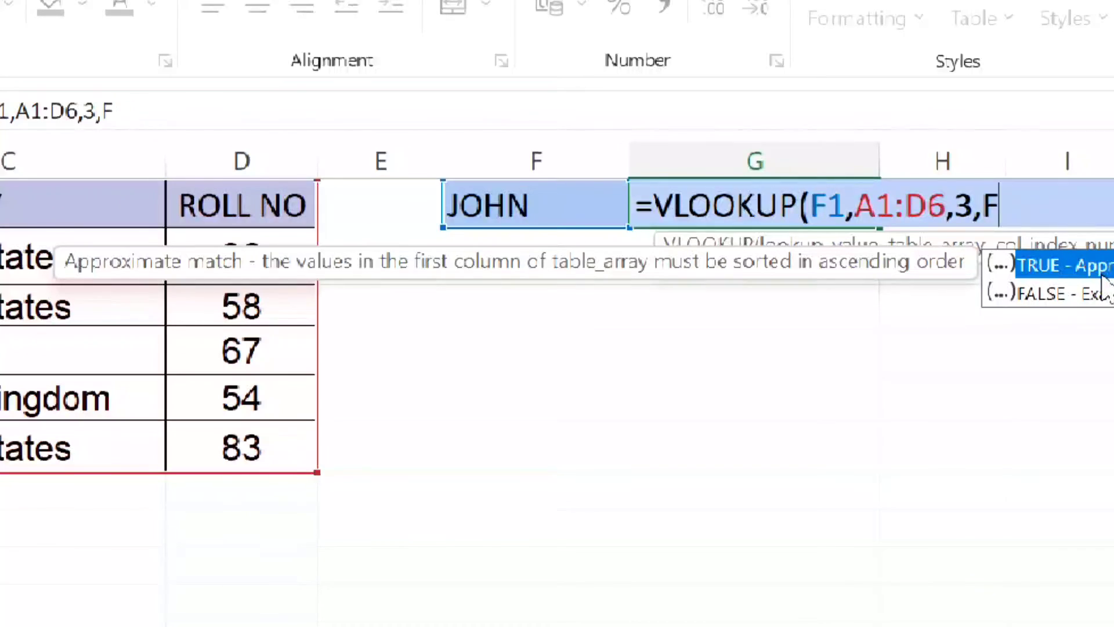
# - Set the range lookup to 0 for an exact match and complete the VLOOKUP formula in G1
pyautogui.write('0)')
pyautogui.press('Return')
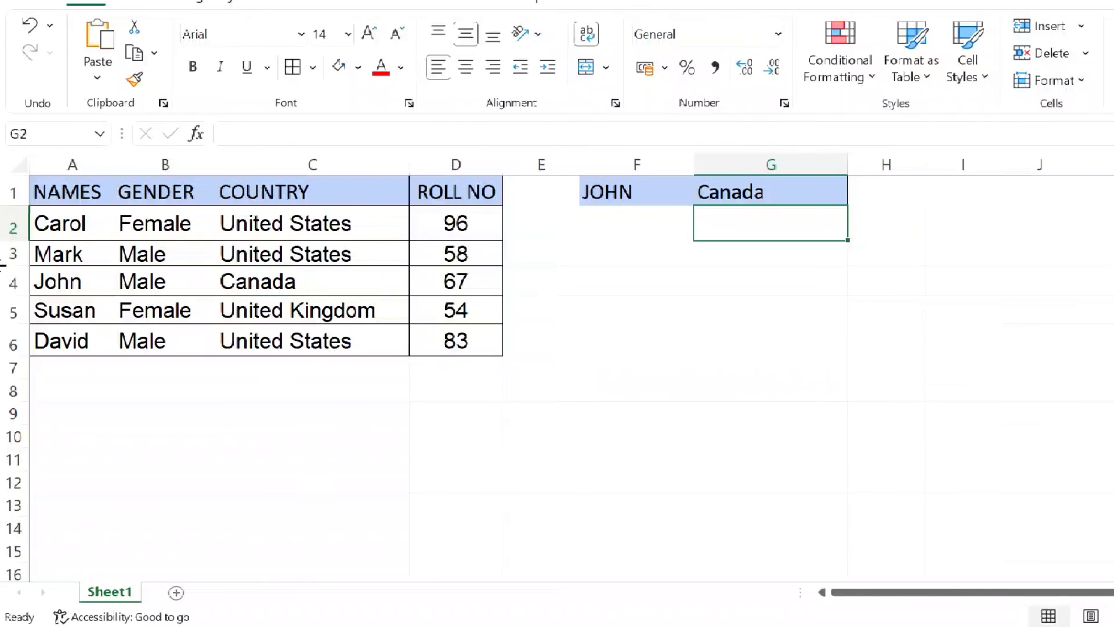
# - Check the matching record in row 4 and enter the name from cell A3 in capitals in cell F3
pyautogui.click(13, 282)
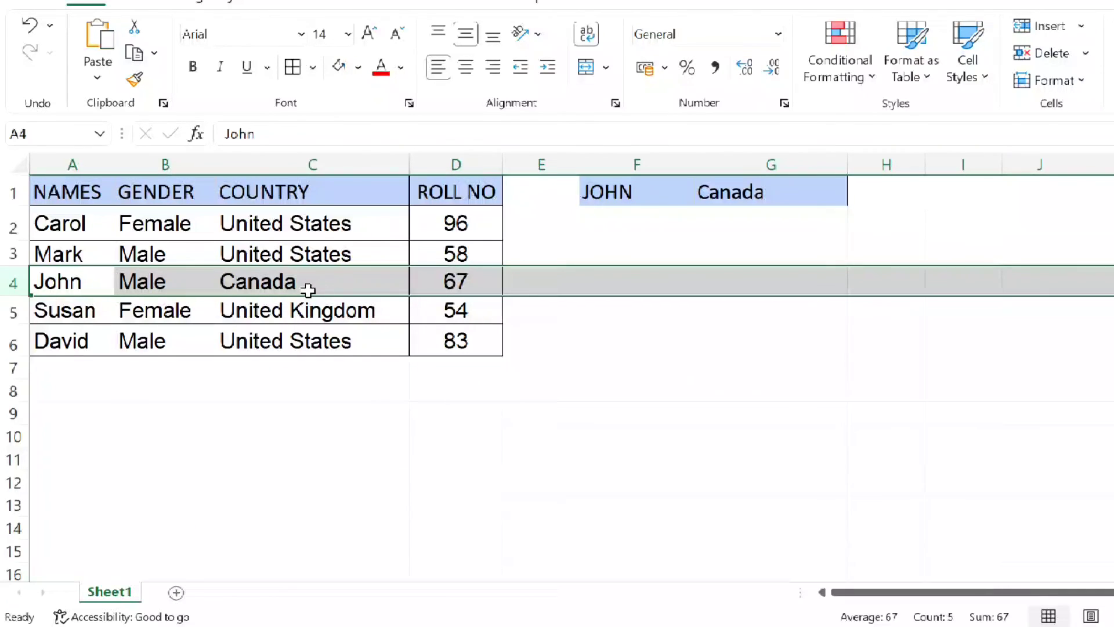
pyautogui.click(675, 256)
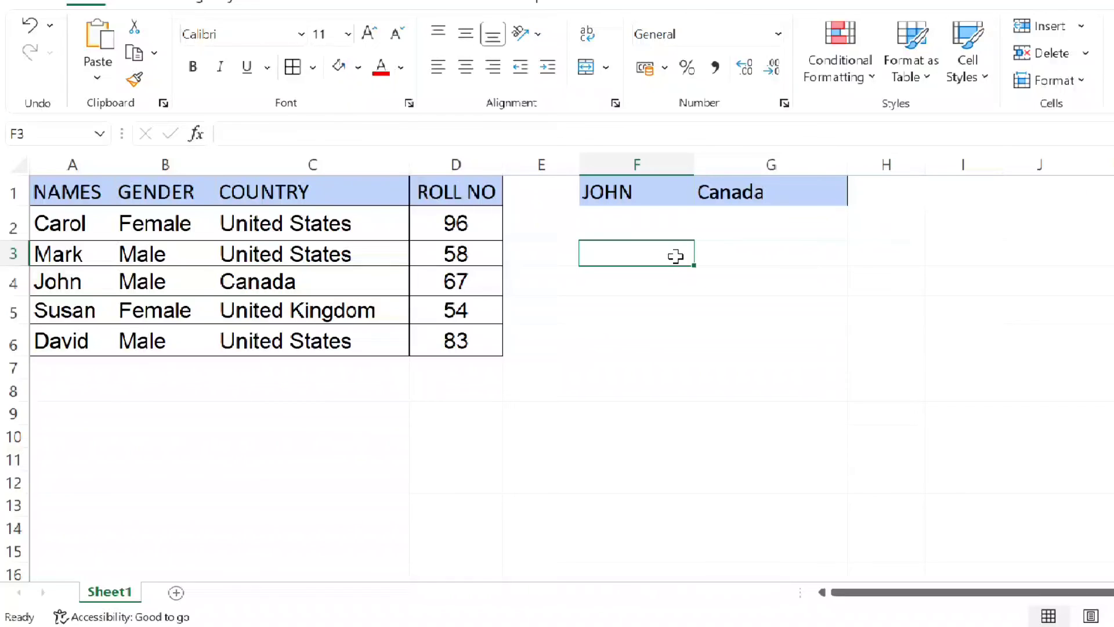
pyautogui.write('MARK')
pyautogui.press('Tab')
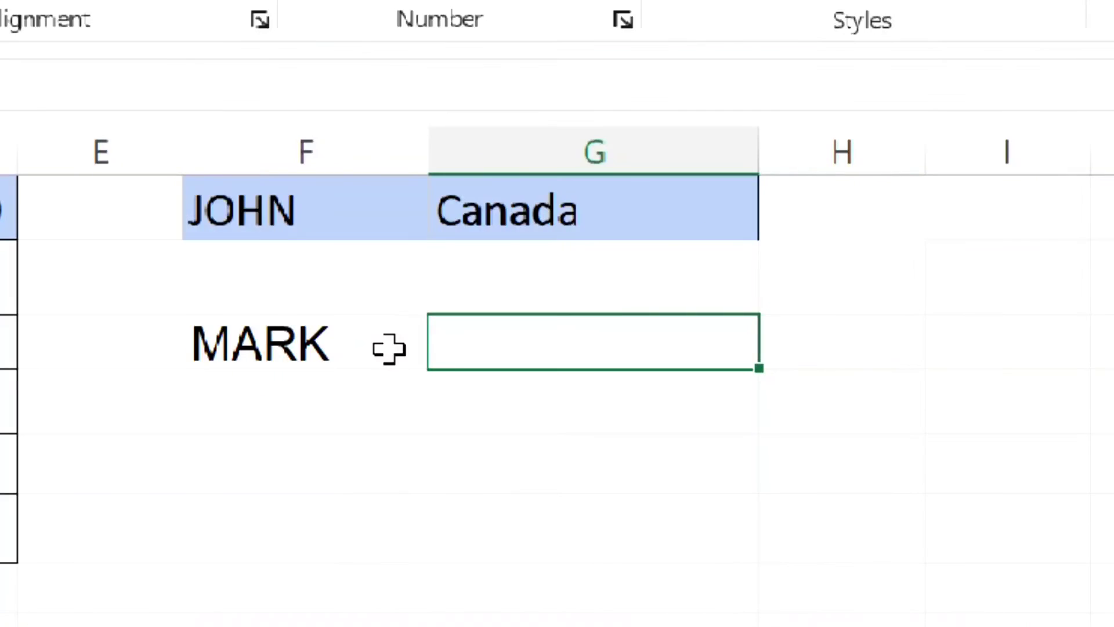
# - Start a VLOOKUP formula in G3 with lookup value F3, table array A1:D6 and column index 4
pyautogui.write('=')
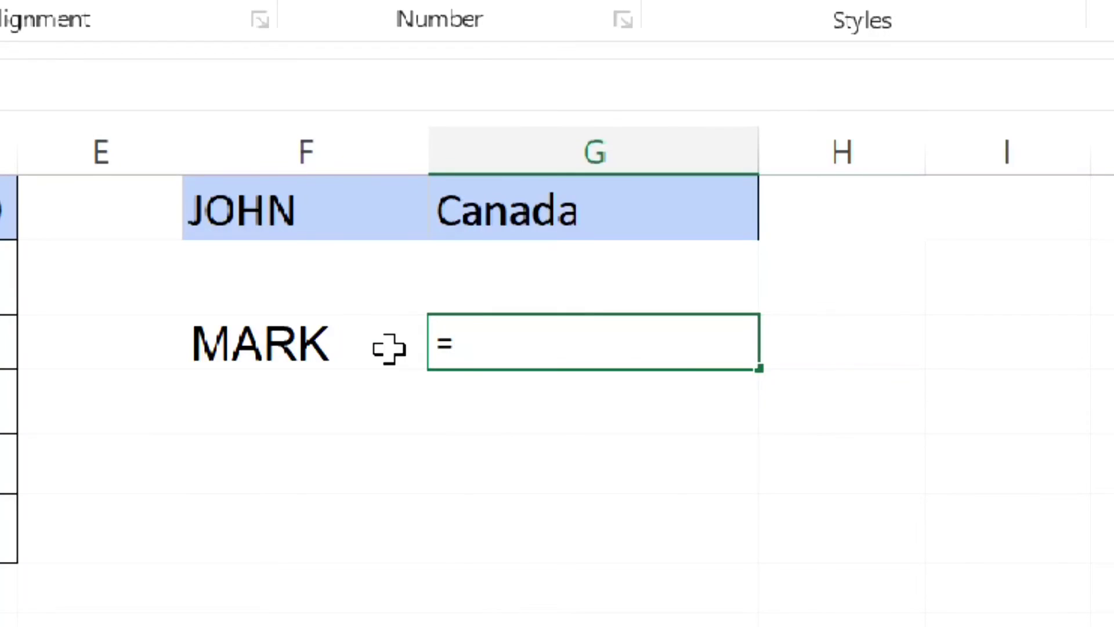
pyautogui.write('VLOOKUP(')
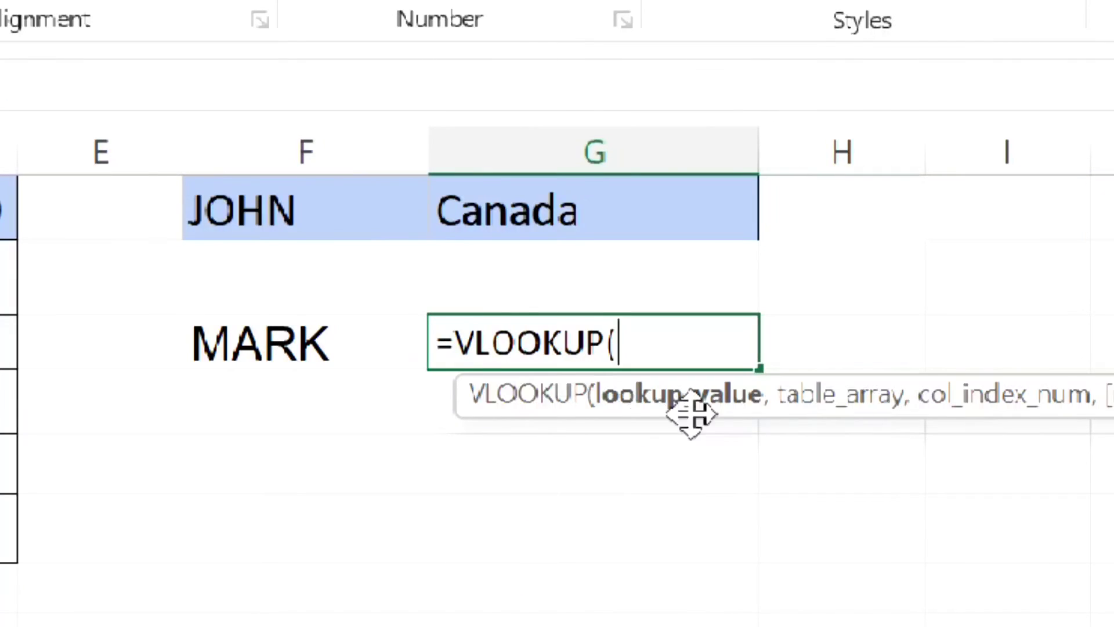
pyautogui.click(371, 321)
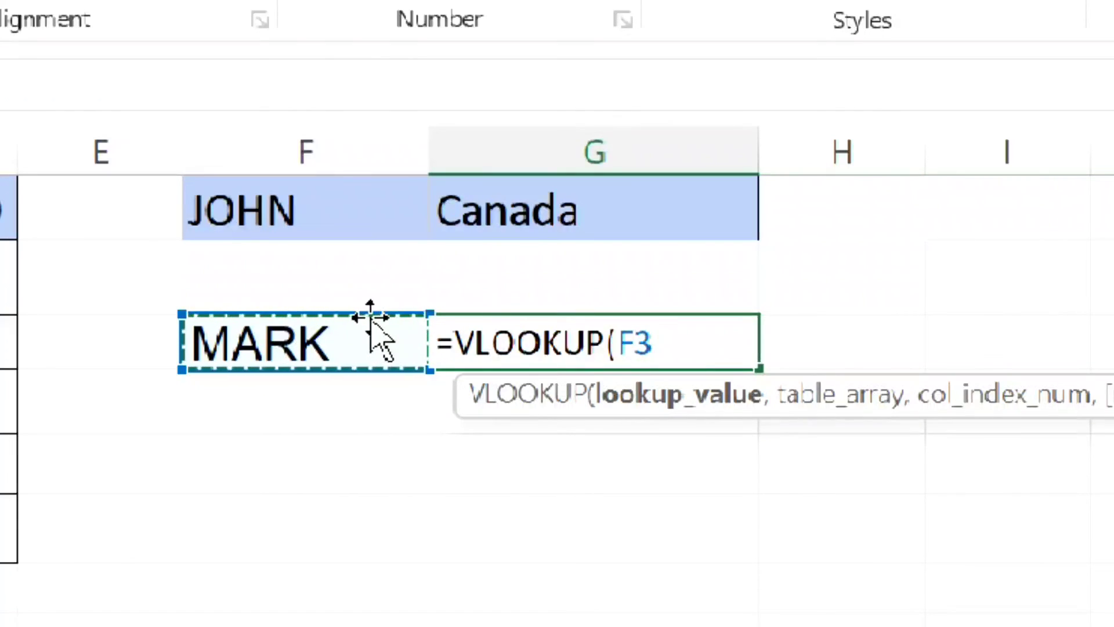
pyautogui.write(',')
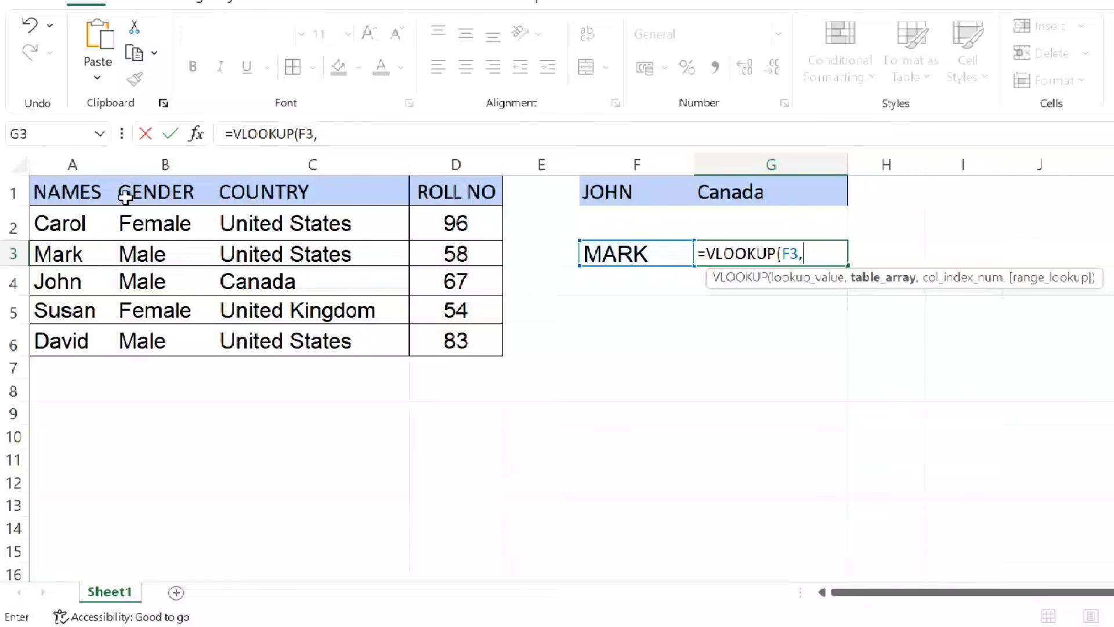
pyautogui.moveTo(47, 186); pyautogui.dragTo(439, 334)
pyautogui.write(',4')
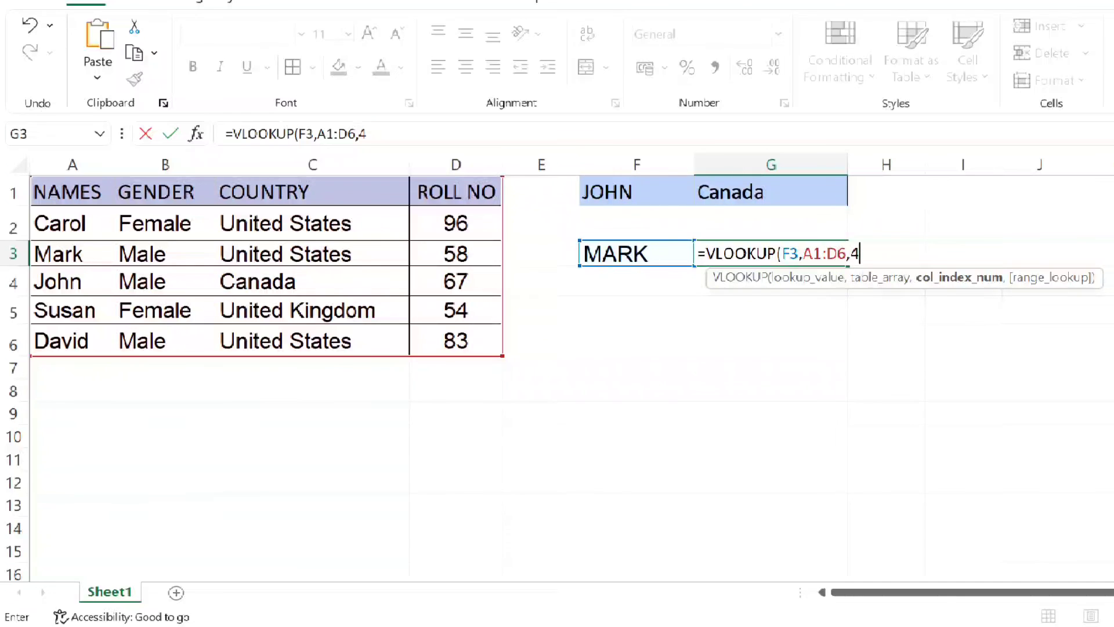
pyautogui.write(',')
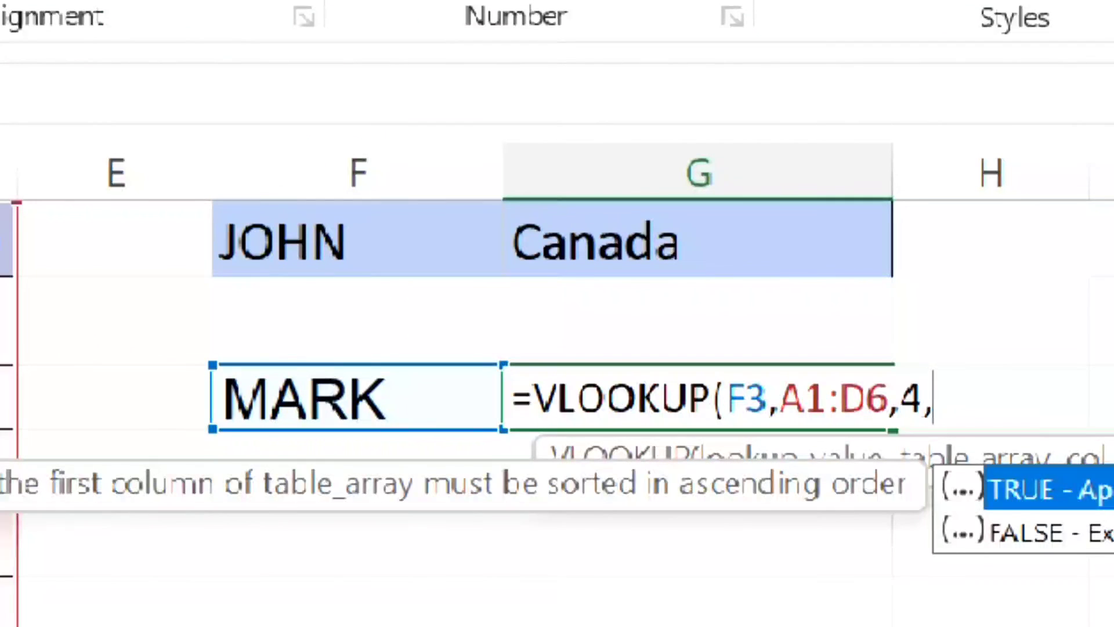
pyautogui.write('0')
# - Complete the VLOOKUP formula in G3 with FALSE for an exact match and check it against row 3
pyautogui.press('BackSpace')
pyautogui.write('FA')
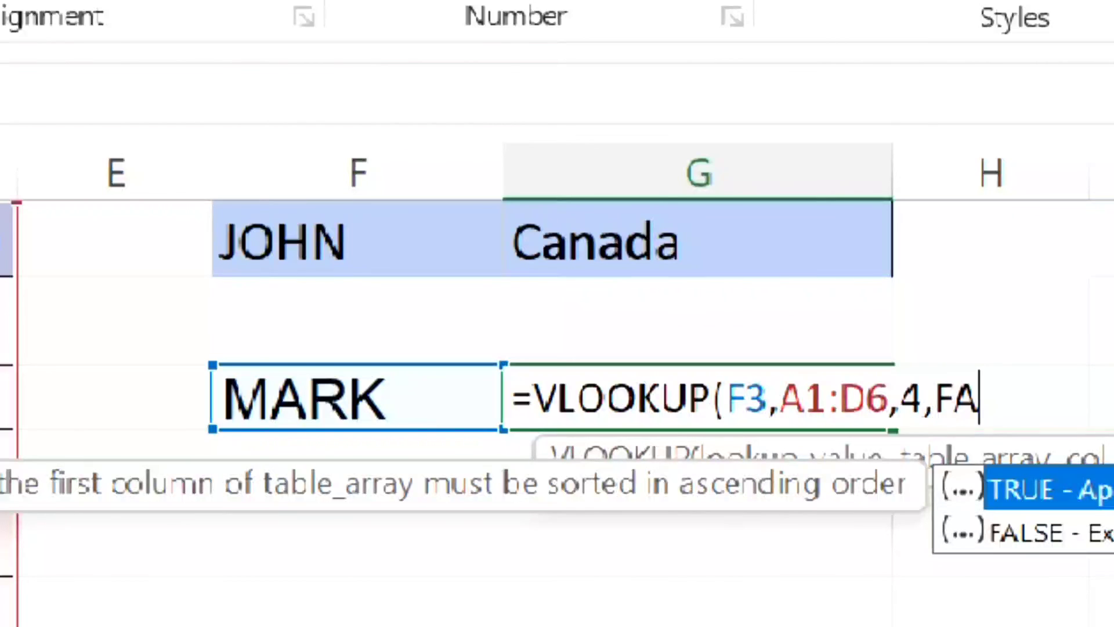
pyautogui.write('LSE)')
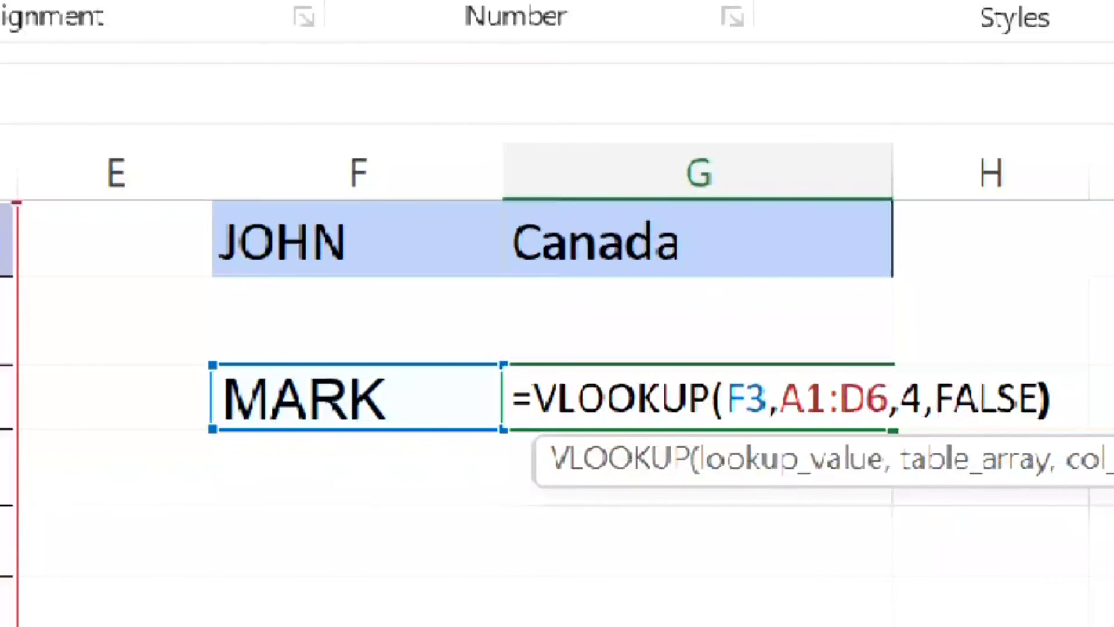
pyautogui.press('Return')
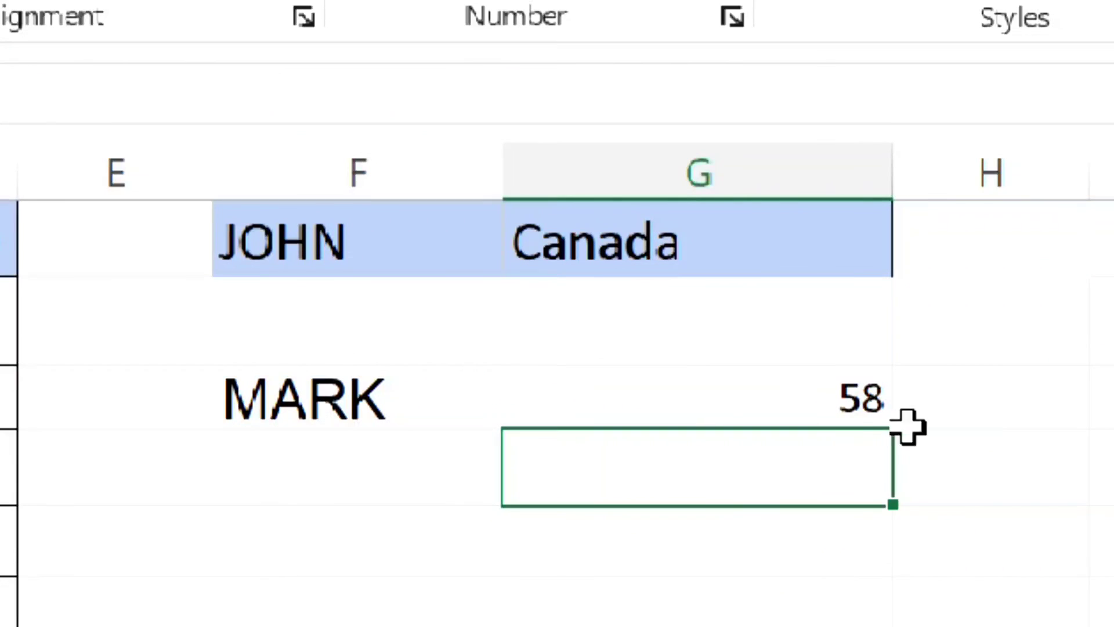
pyautogui.click(856, 408)
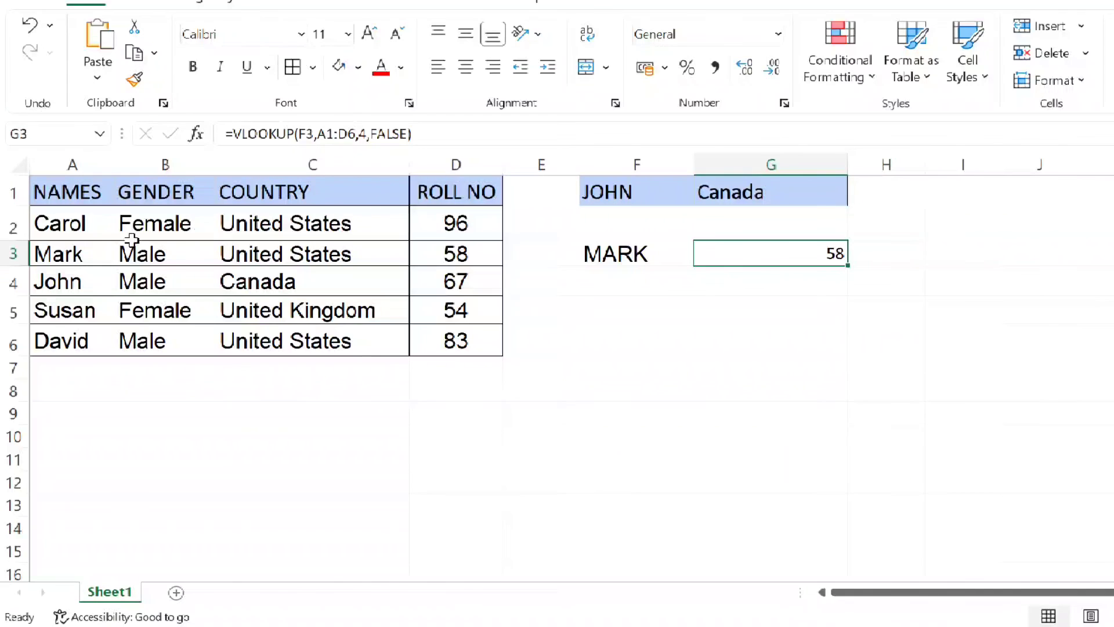
pyautogui.click(13, 254)
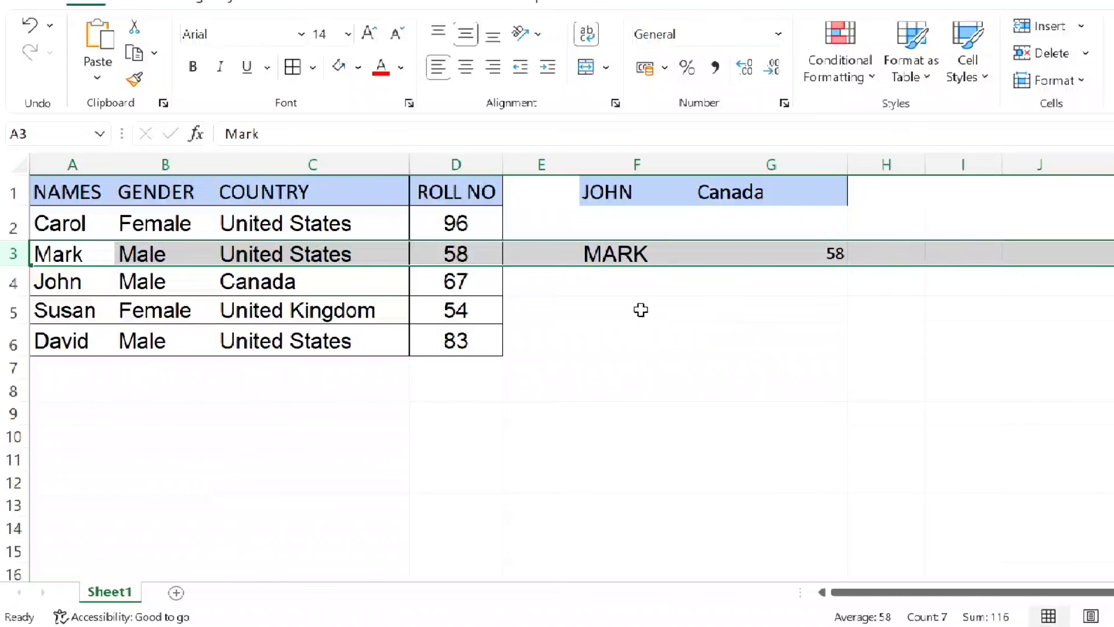
# - Fill cells F3:G3 with a medium blue theme color
pyautogui.click(624, 277)
pyautogui.moveTo(596, 250); pyautogui.dragTo(736, 263)
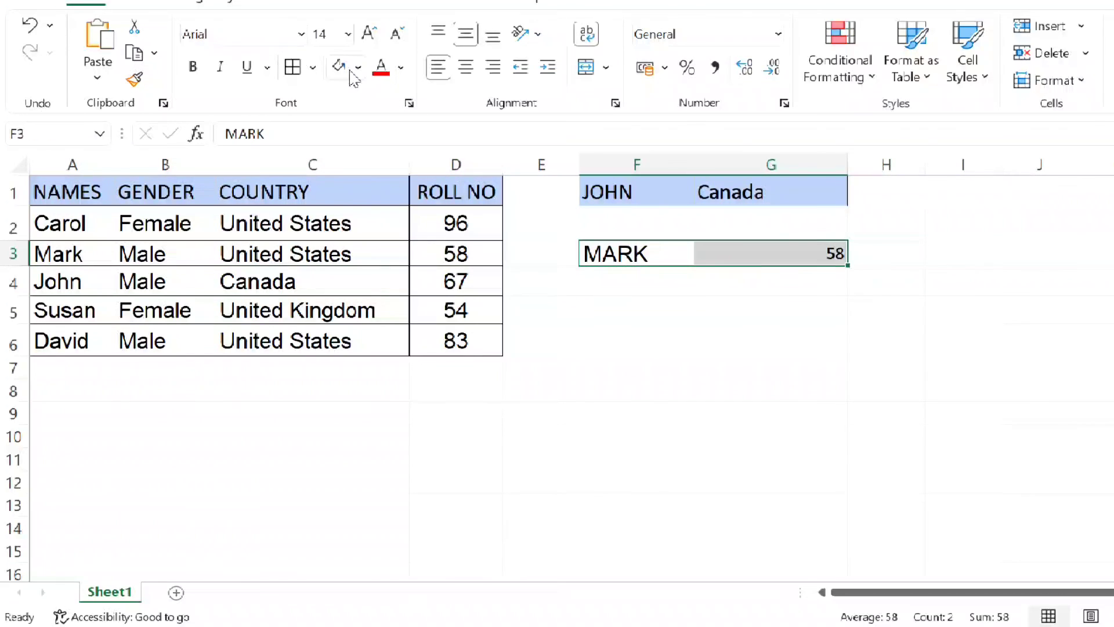
pyautogui.click(360, 68)
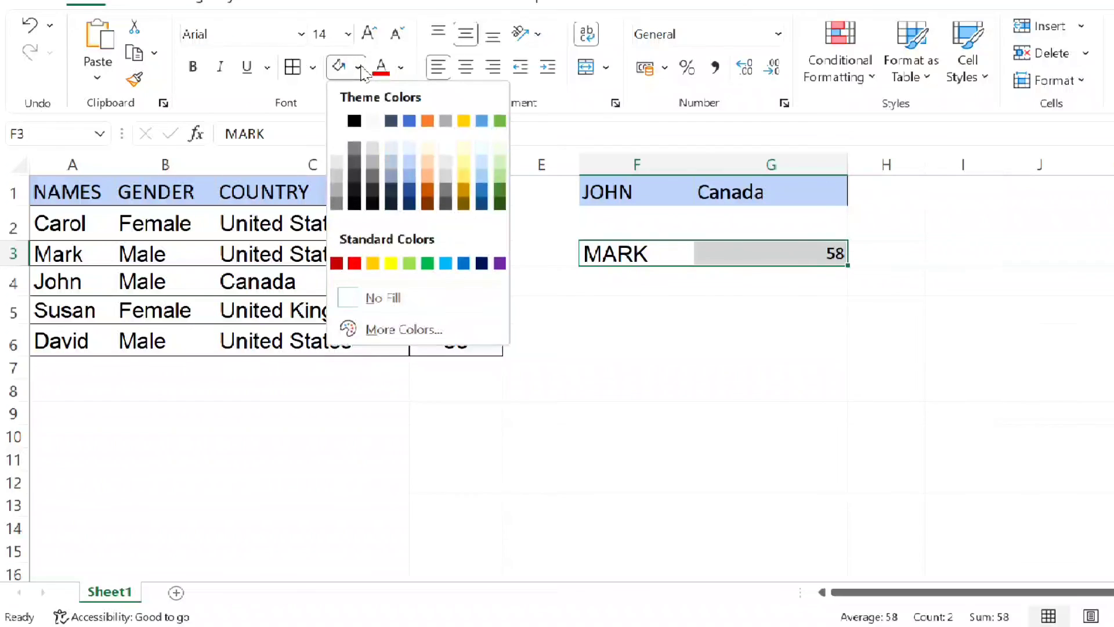
pyautogui.click(411, 180)
pyautogui.click(621, 313)
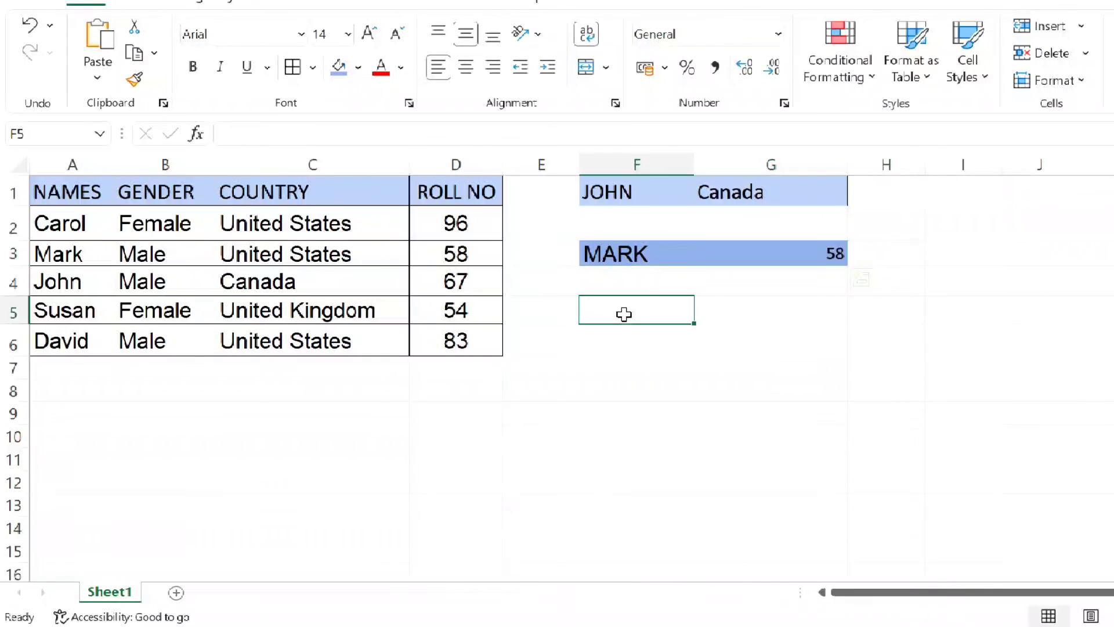